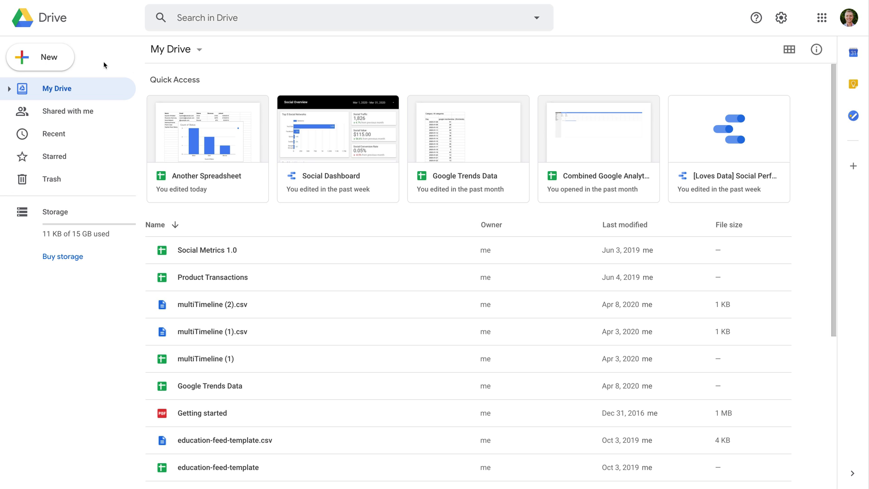
Create a new blank Google Sheets spreadsheet and name it "My Example Spreadsheet".
left_click(63, 63)
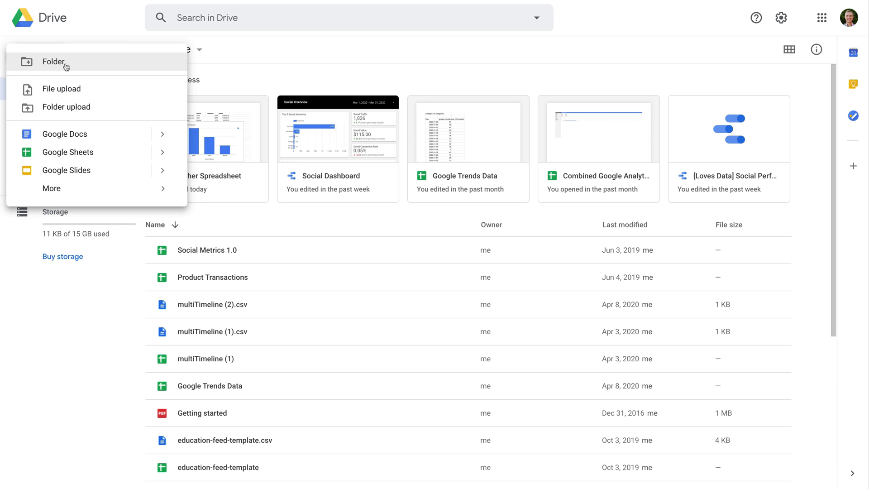
left_click(112, 157)
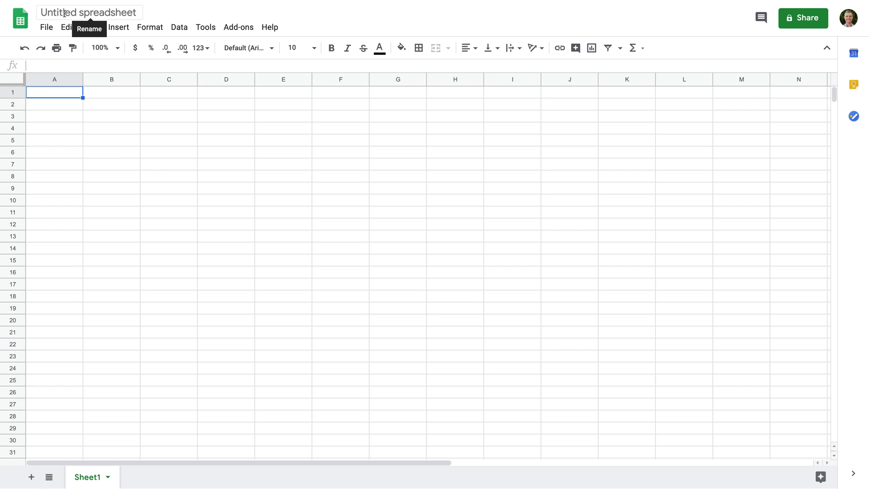
left_click(99, 13)
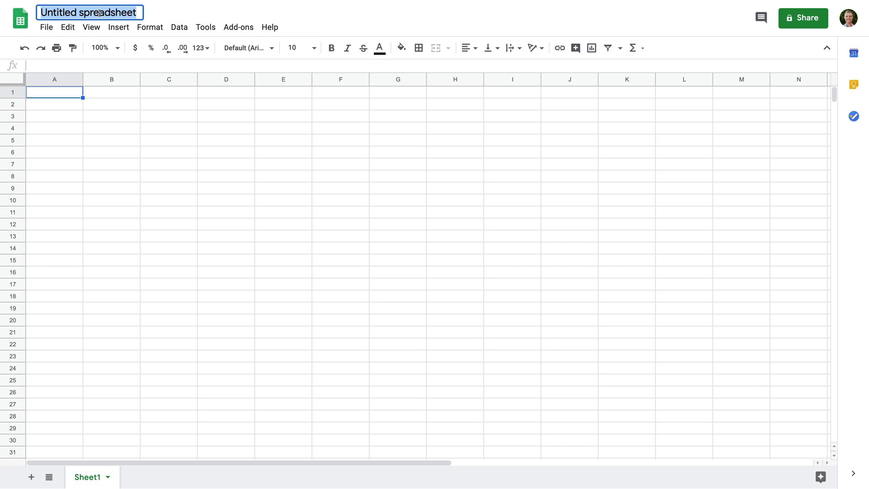
type("My Examp")
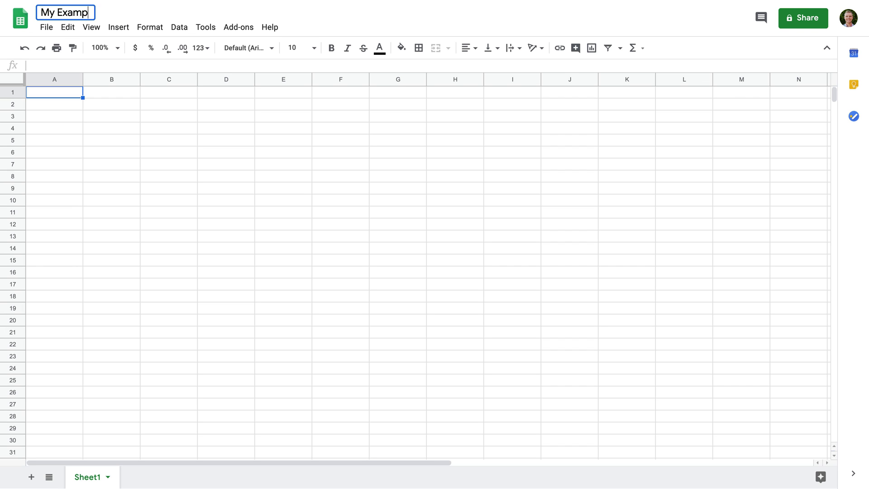
type("le Spreadsheet")
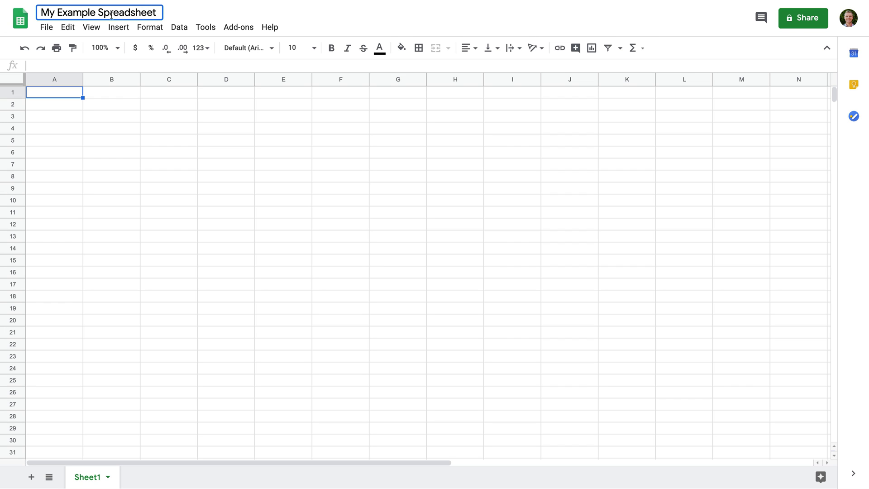
left_click(206, 18)
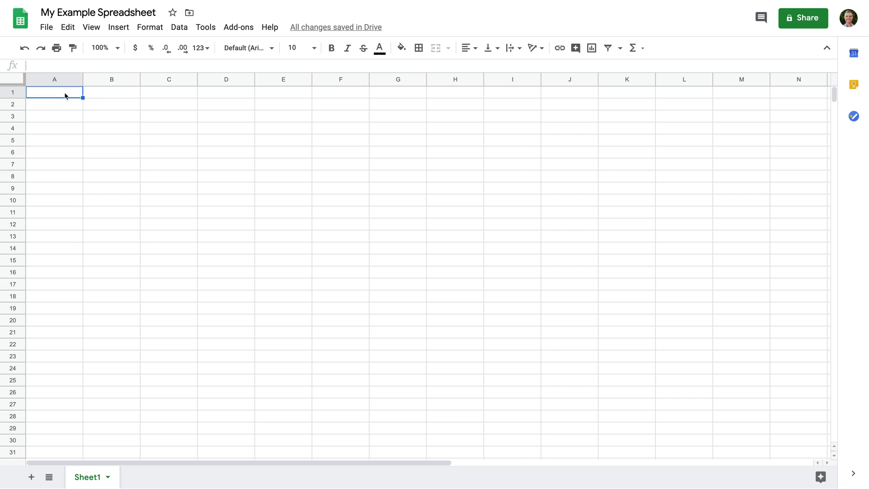
left_click(58, 79)
left_click(105, 79)
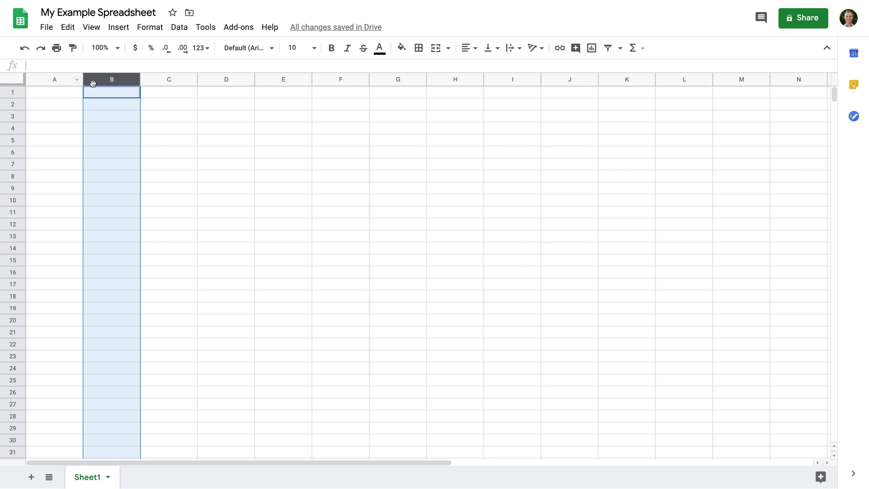
left_click(70, 105)
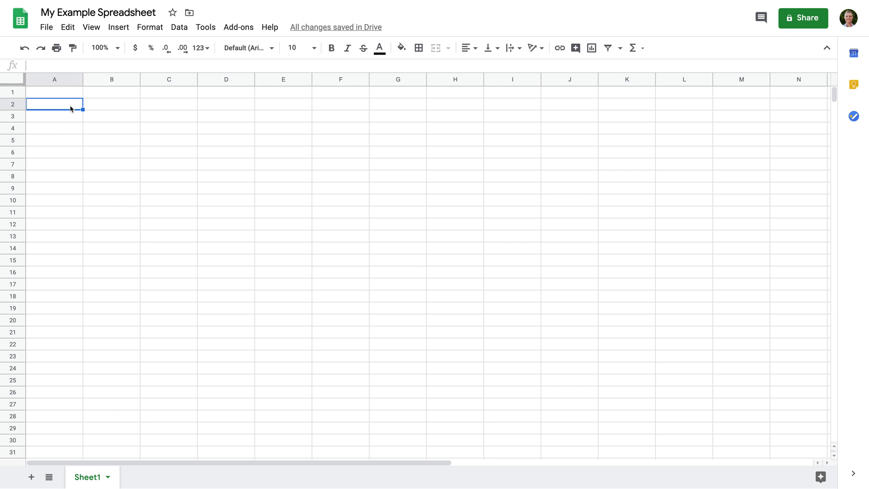
Enter "Hello" in cell A1 and clear the cell again.
double_click(69, 94)
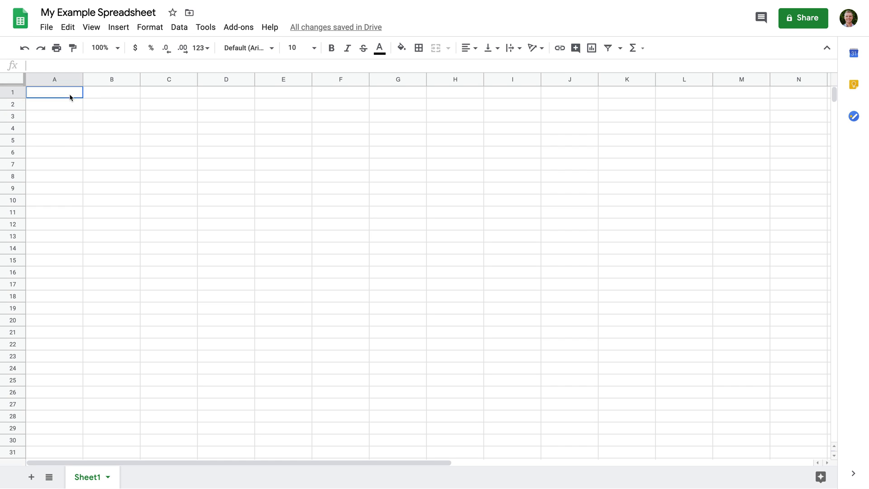
type("Hello")
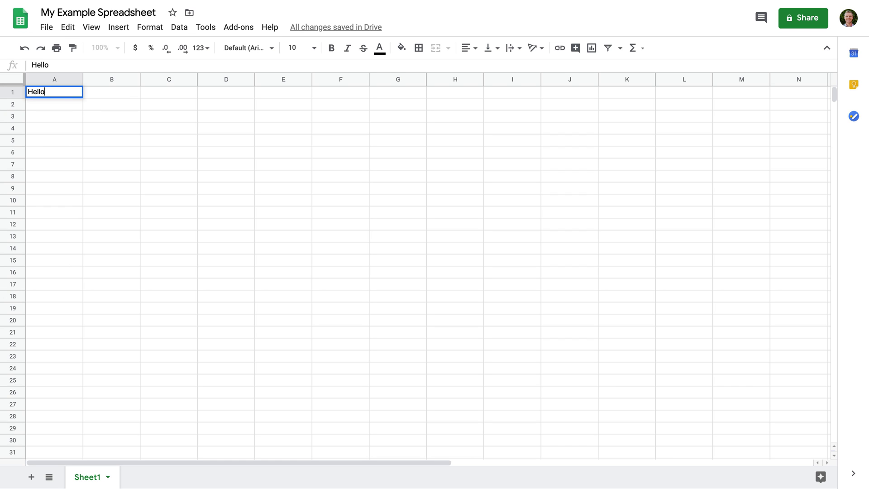
key("Return")
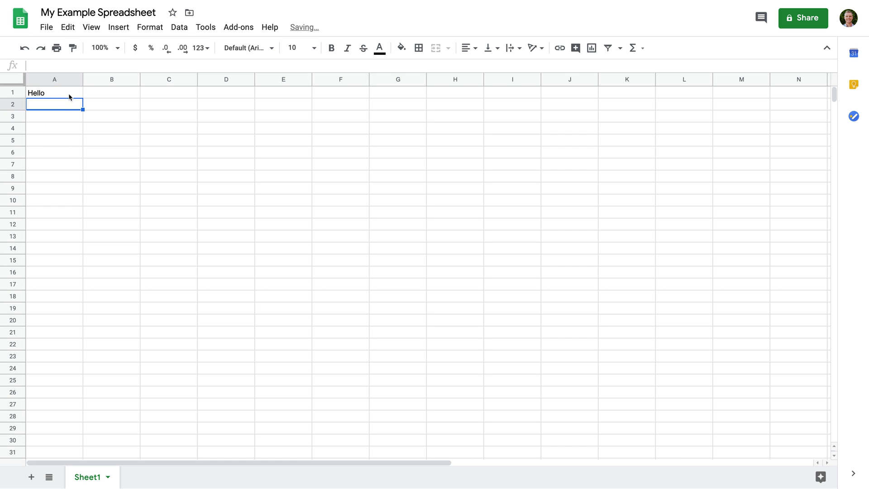
left_click(71, 96)
key("Delete")
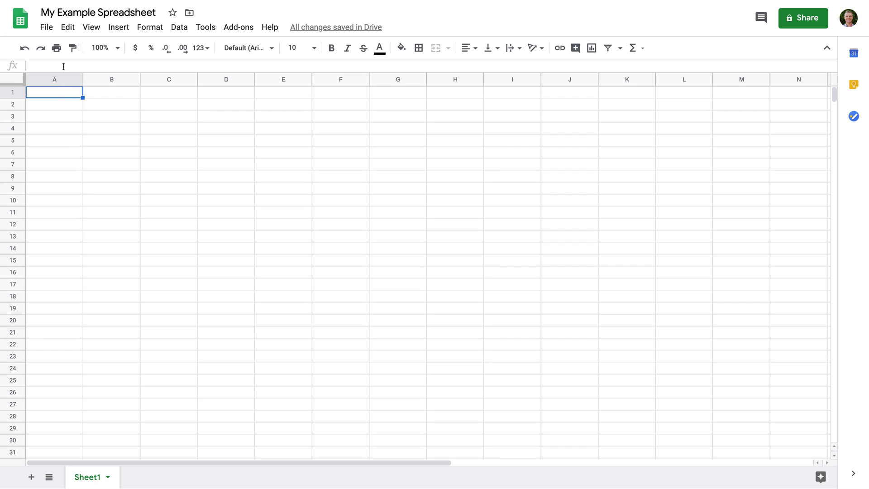
Import Example.csv from the device's Downloads folder into this spreadsheet as a new sheet, with automatic separator detection.
left_click(47, 27)
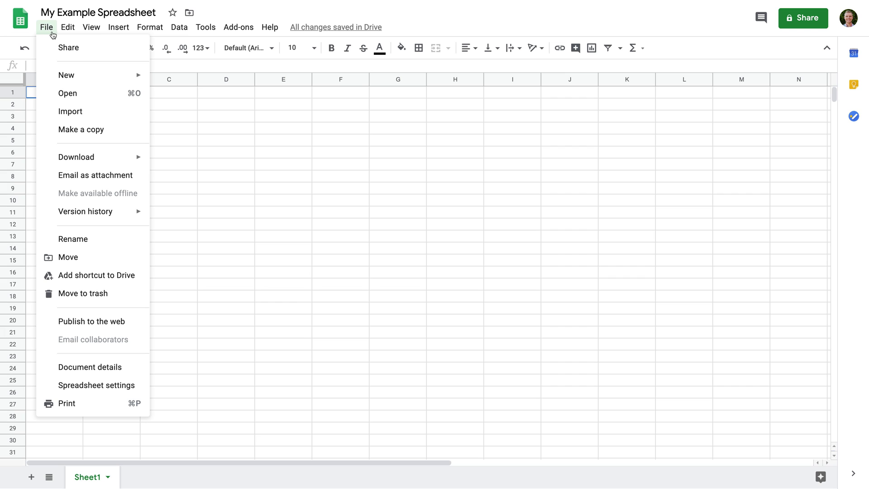
left_click(102, 111)
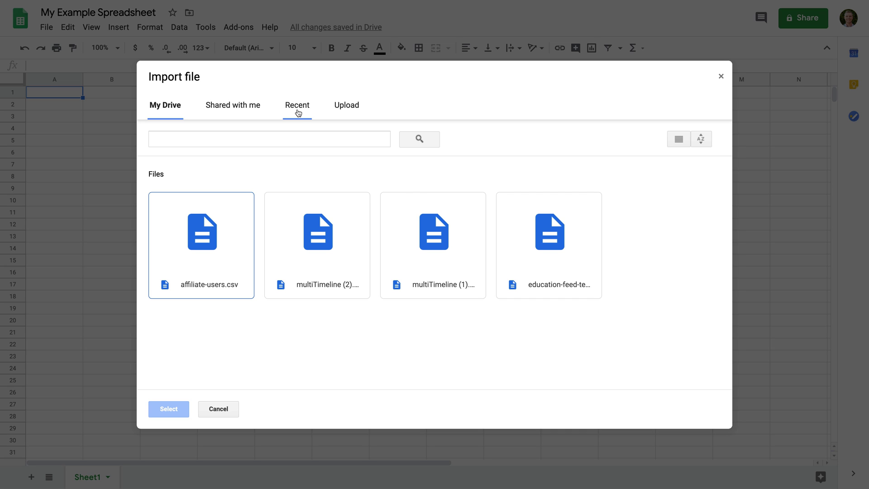
left_click(352, 113)
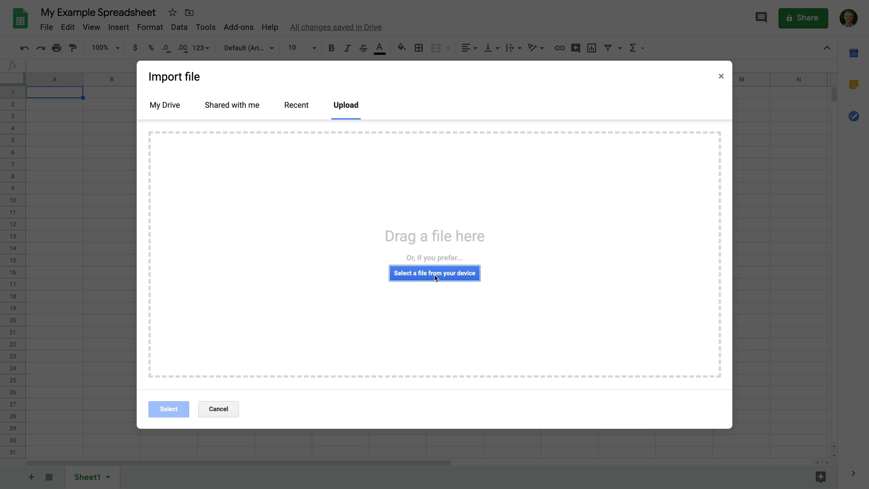
left_click(404, 279)
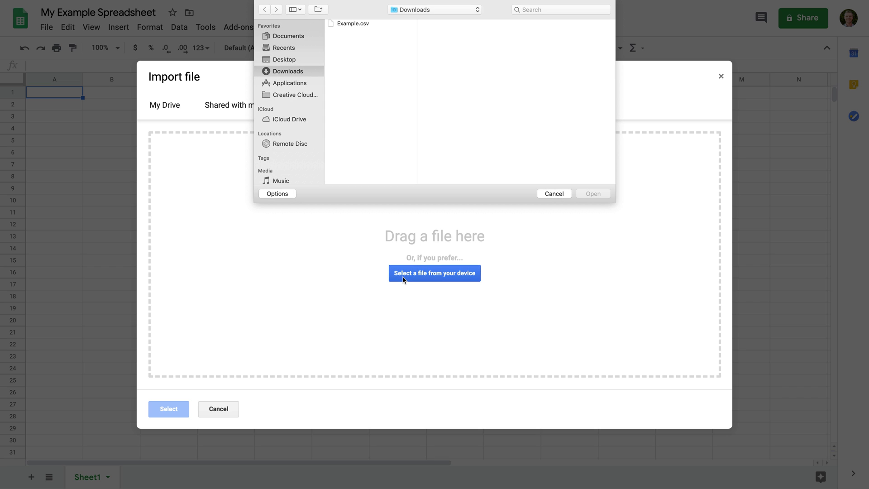
left_click(348, 24)
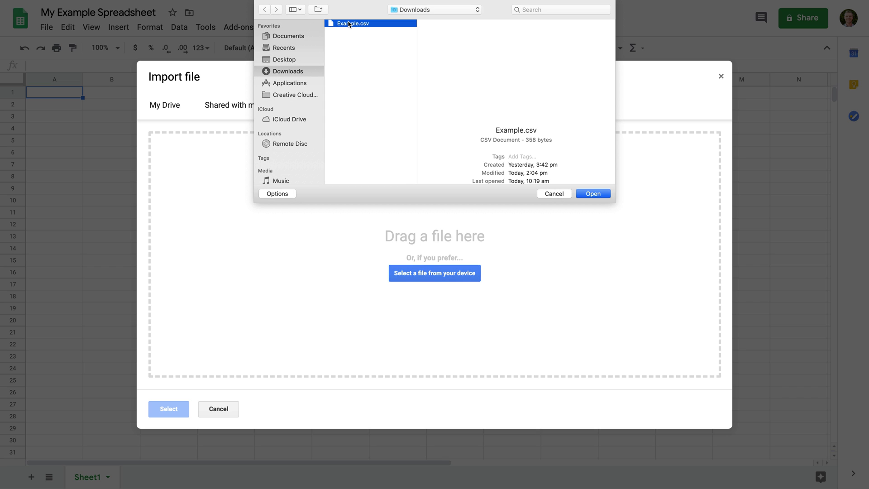
left_click(593, 194)
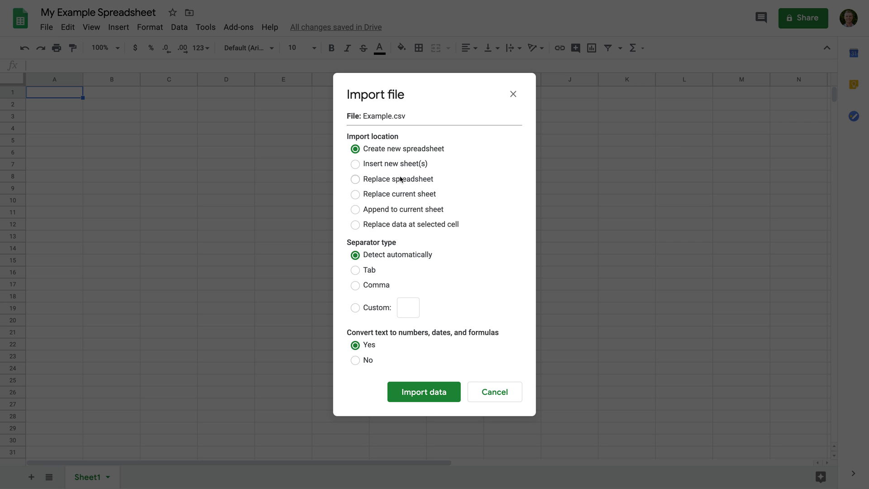
left_click(373, 165)
left_click(431, 390)
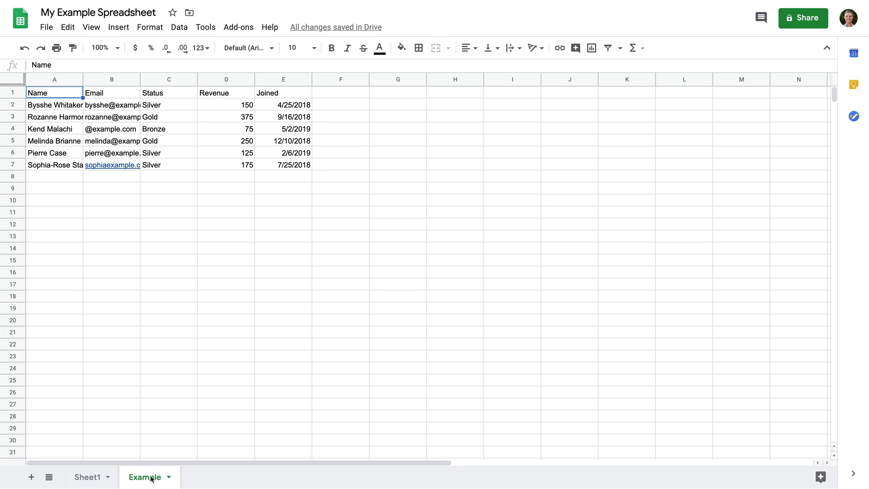
Rename the imported Example sheet to "Members".
double_click(151, 479)
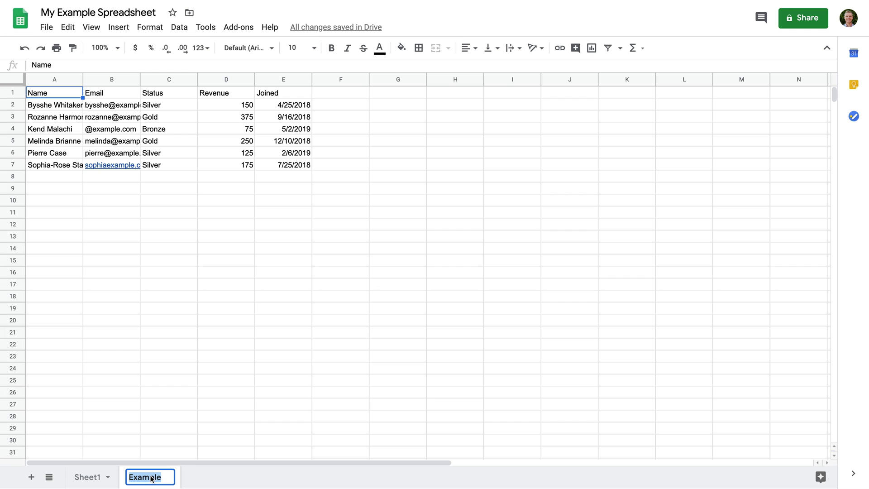
type("Members")
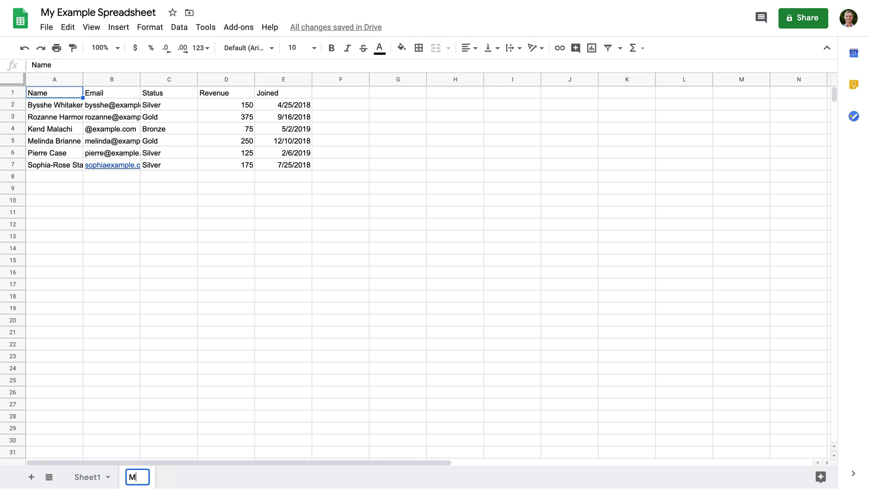
left_click(158, 430)
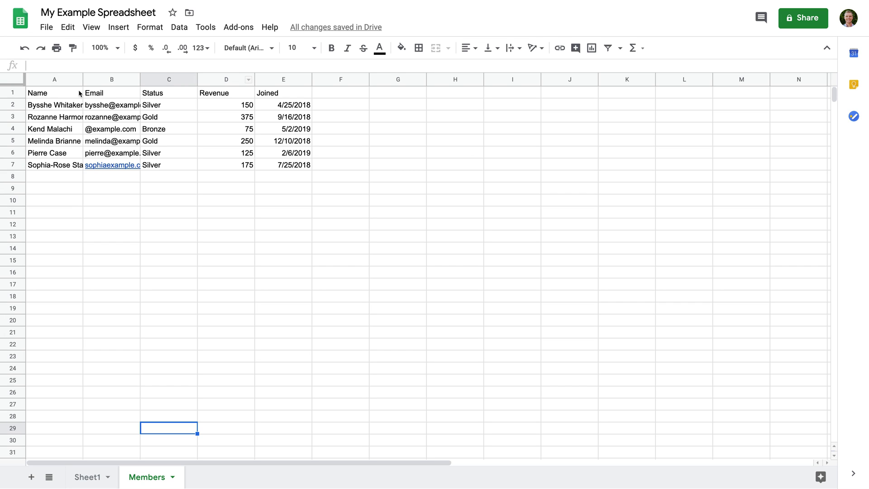
Examine the header row, the member rows below it and the values in the Revenue column.
left_click(3, 92)
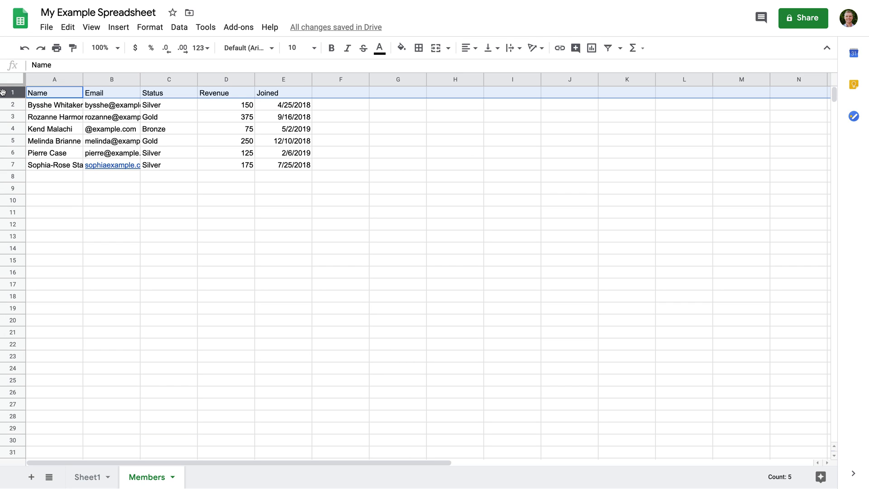
left_click(2, 104)
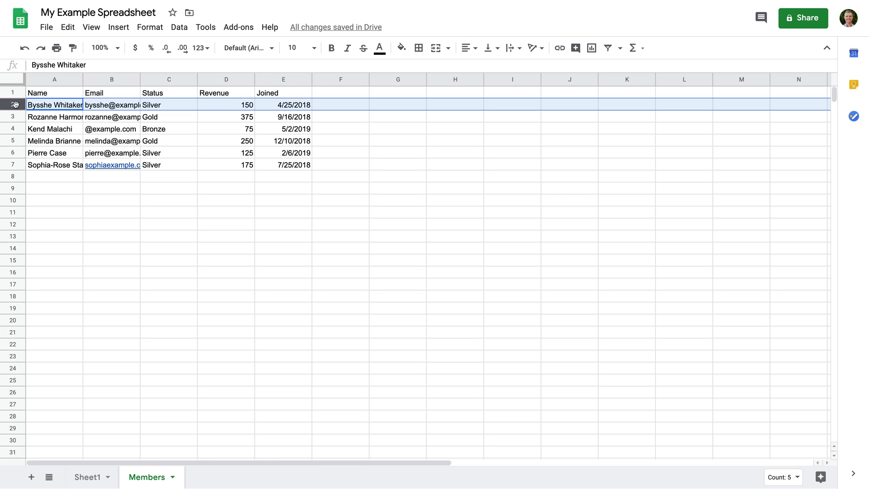
left_click_drag(18, 121, 21, 145)
left_click(43, 108)
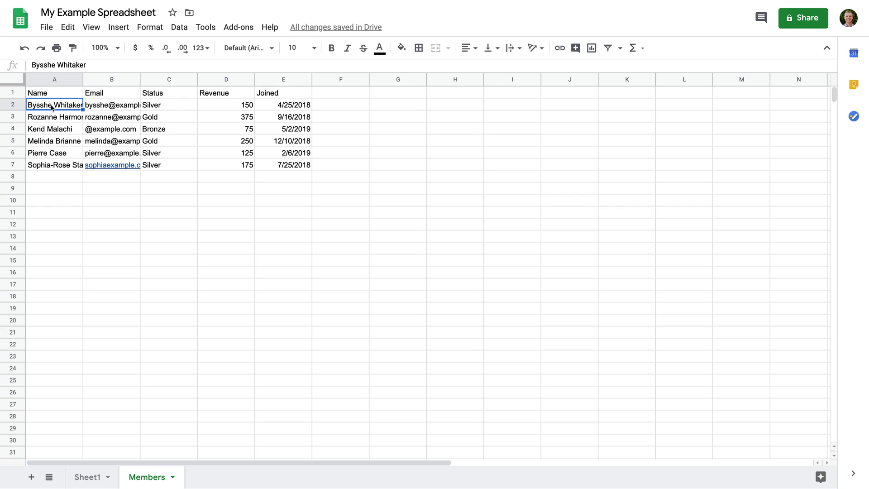
left_click(226, 109)
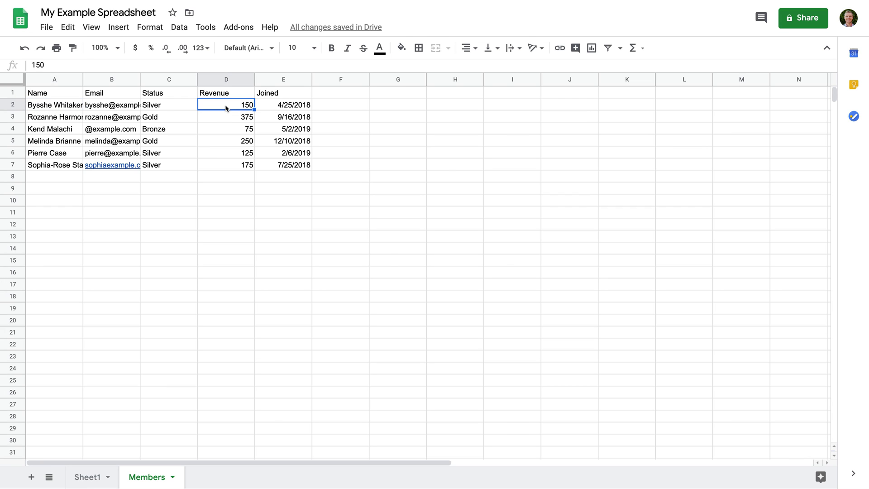
left_click(229, 166, "shift")
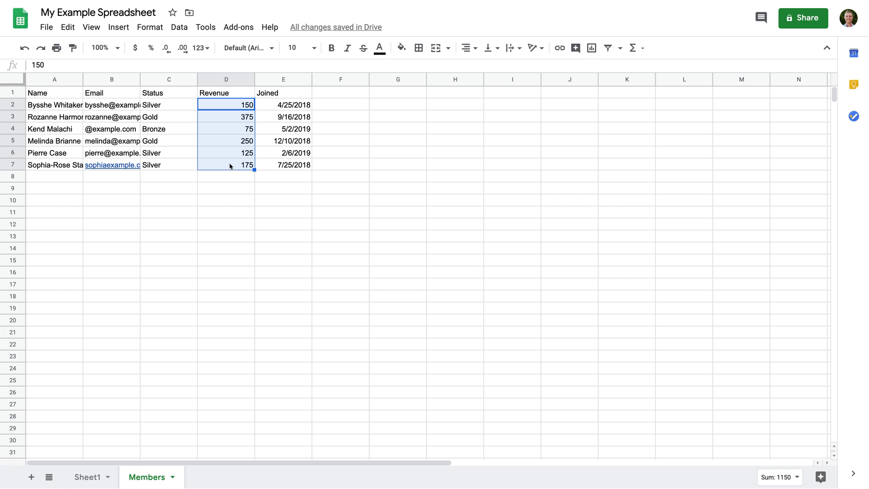
left_click(172, 164)
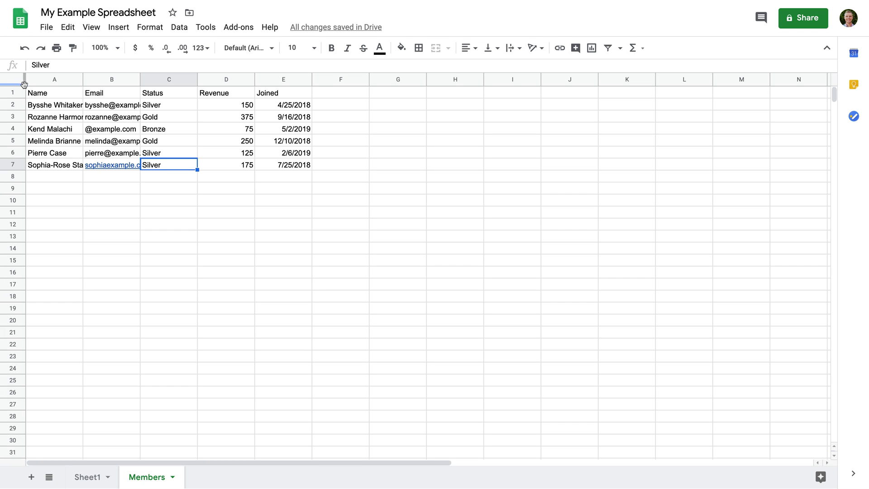
Freeze the header row of the Members sheet and check that it stays in place above the data.
left_click_drag(16, 85, 16, 96)
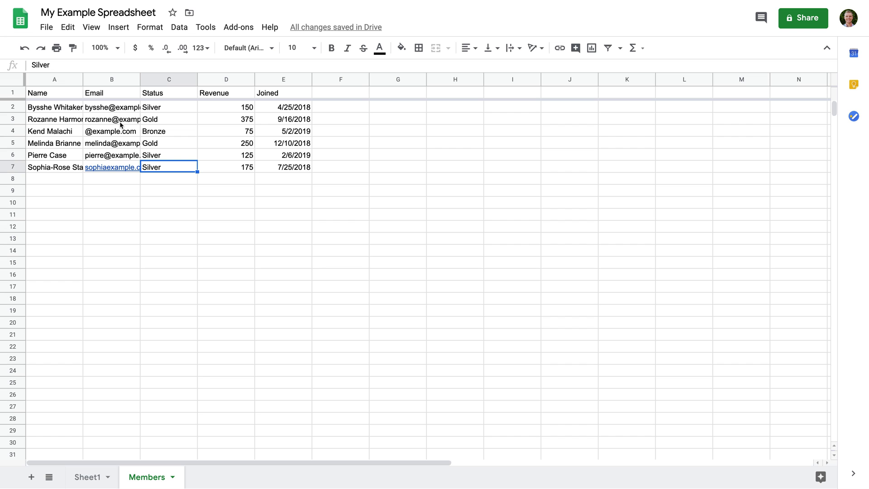
scroll(121, 125, "down", 2)
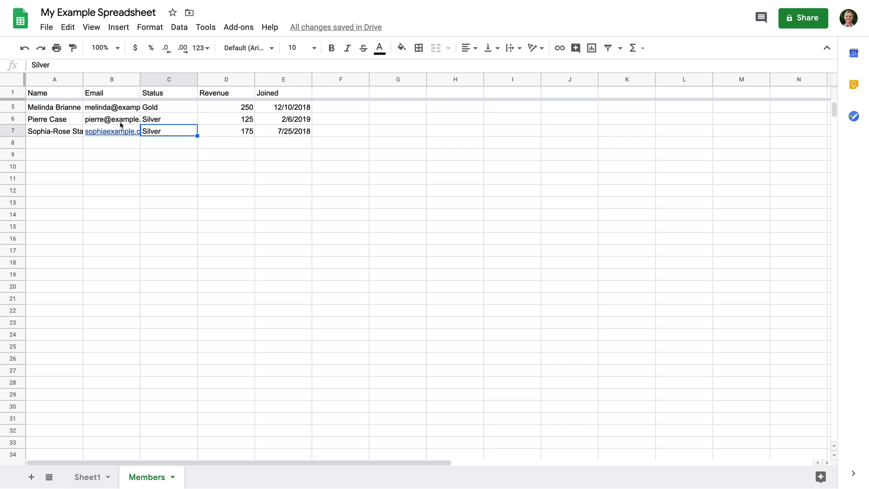
scroll(121, 124, "down", 2)
scroll(120, 124, "up", 4)
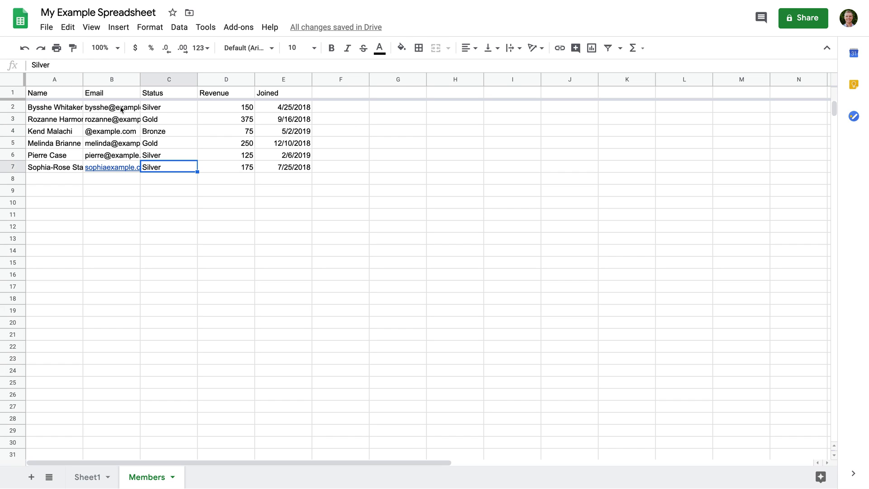
Turn on text wrapping (Wrap) for all cells of the Members sheet.
left_click(122, 109)
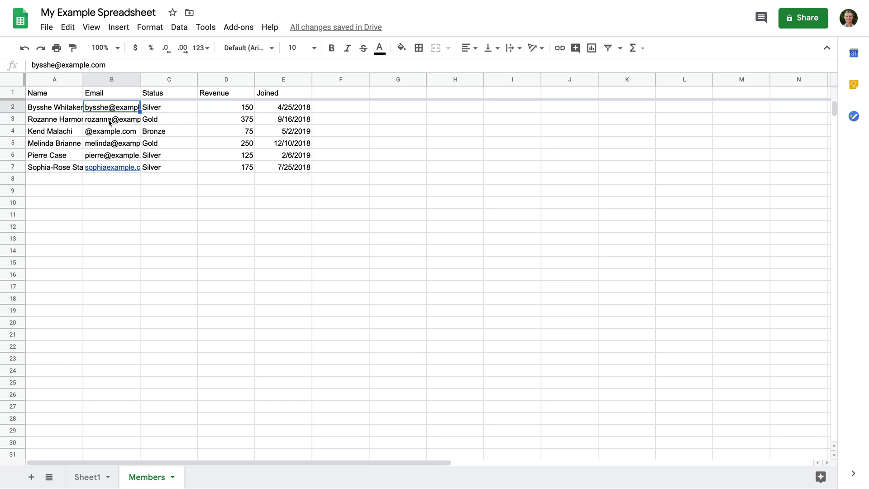
left_click(14, 81)
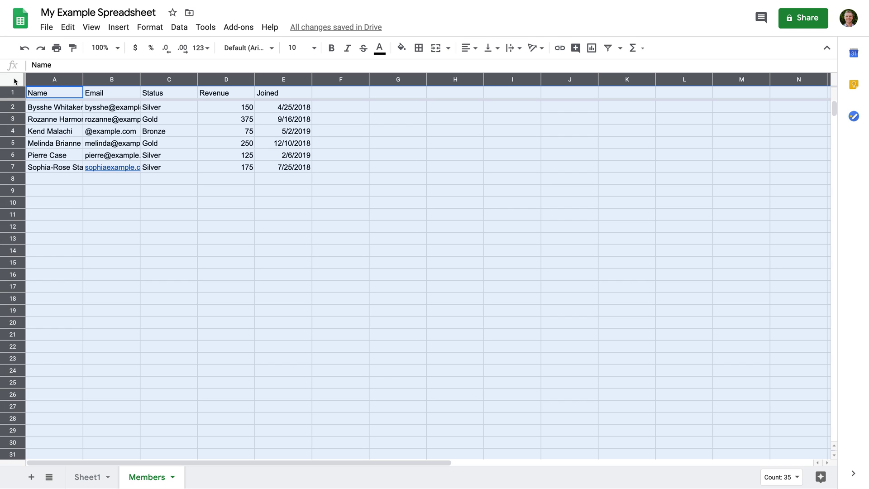
left_click(151, 29)
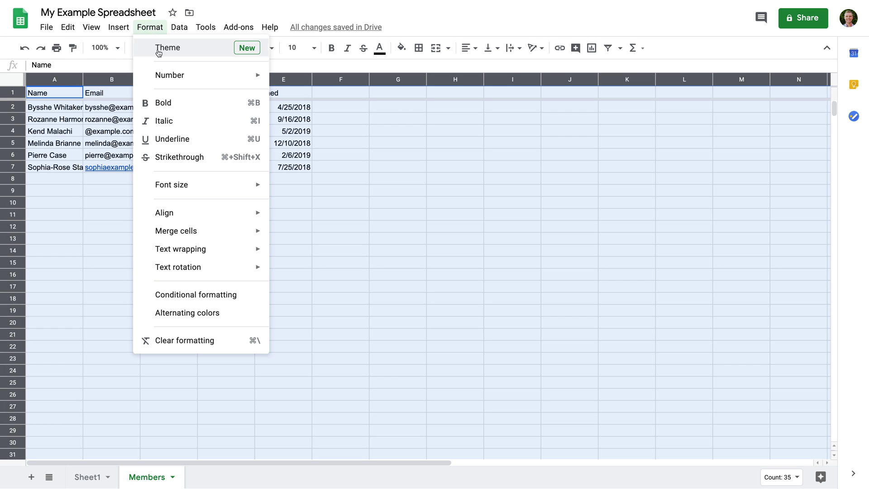
mouse_move(233, 251)
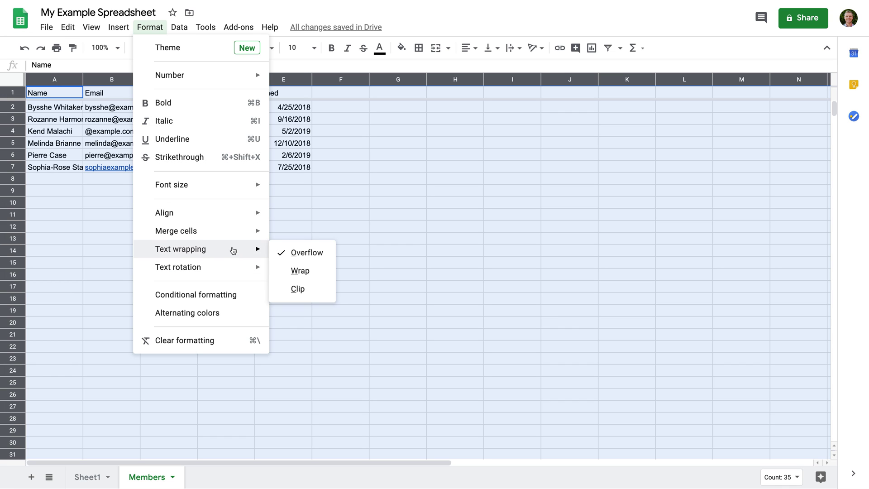
left_click(322, 276)
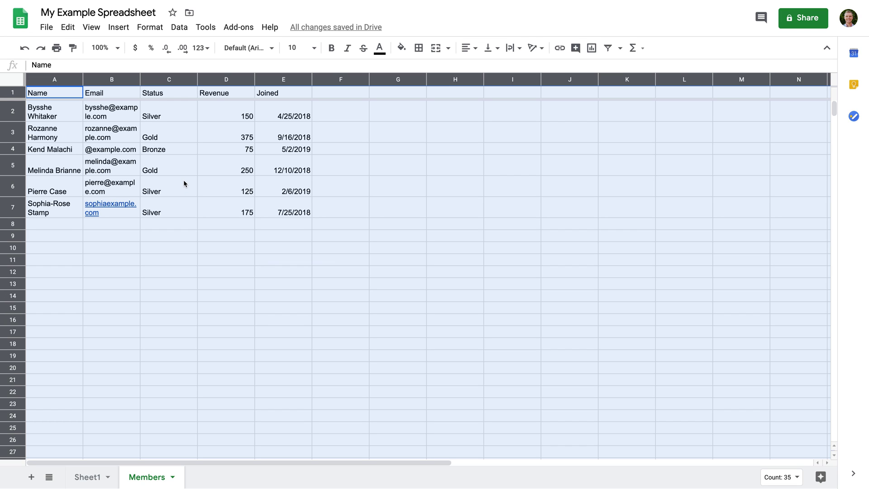
Set the text wrapping of the whole Members sheet back to Overflow.
left_click(160, 30)
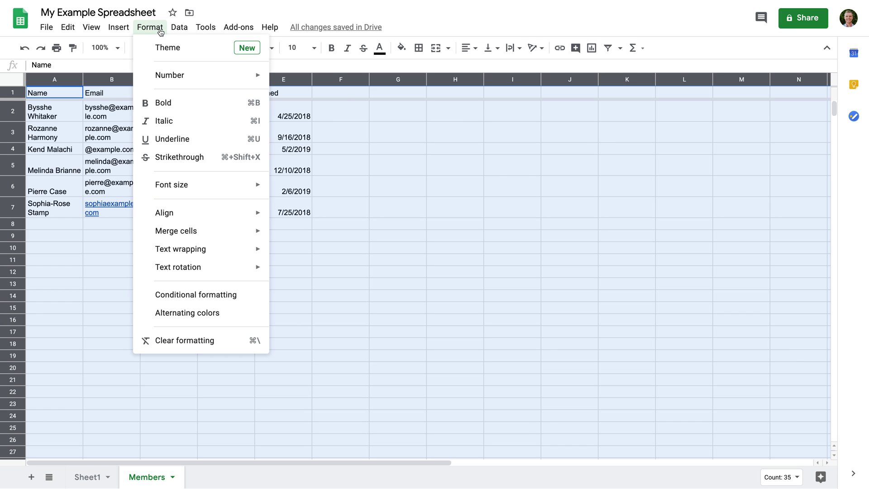
mouse_move(229, 254)
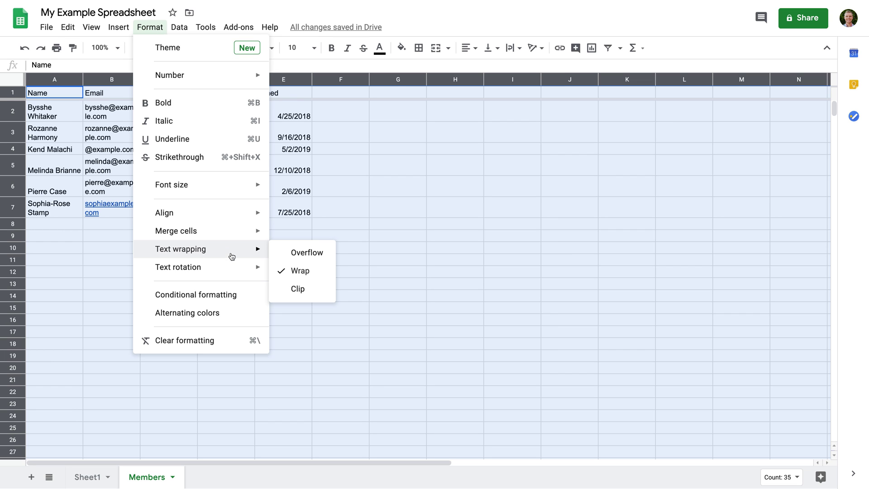
left_click(329, 252)
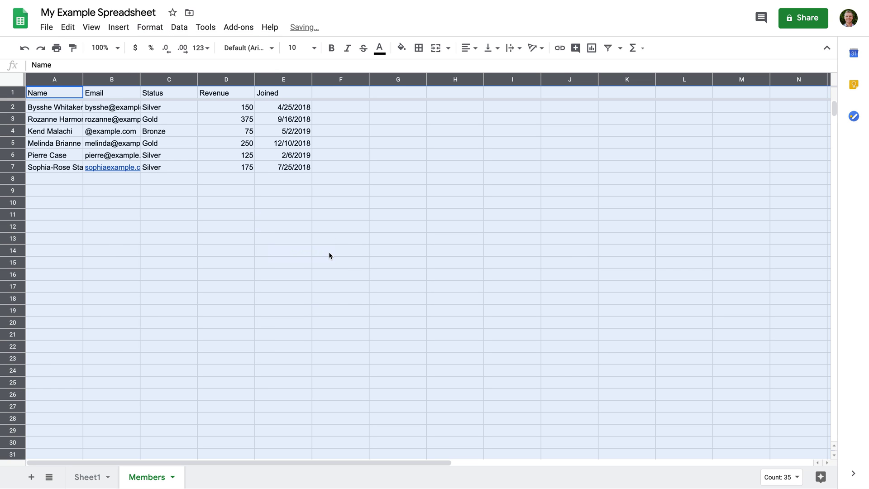
Widen the Name and Email columns so that their full contents fit.
left_click(294, 229)
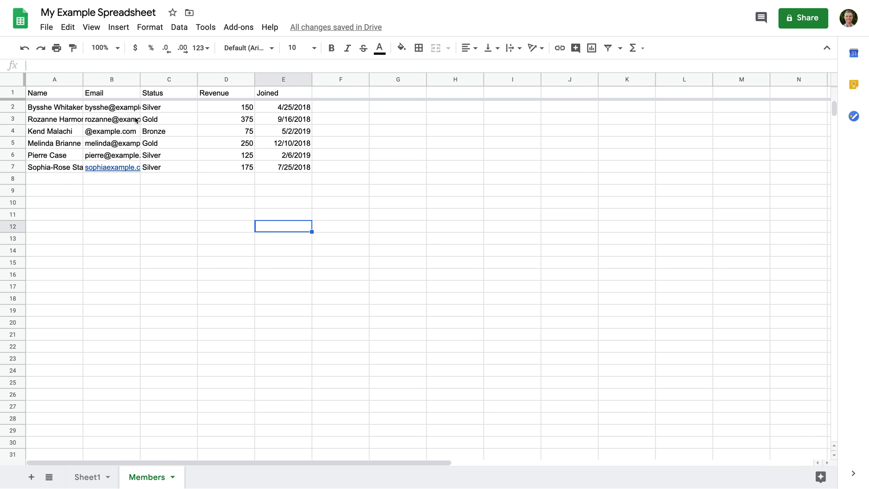
left_click_drag(83, 79, 100, 79)
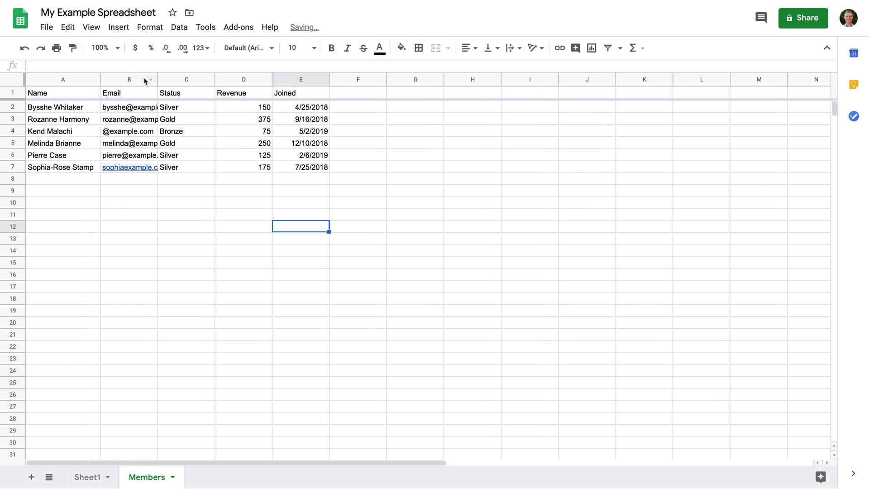
left_click_drag(158, 79, 187, 79)
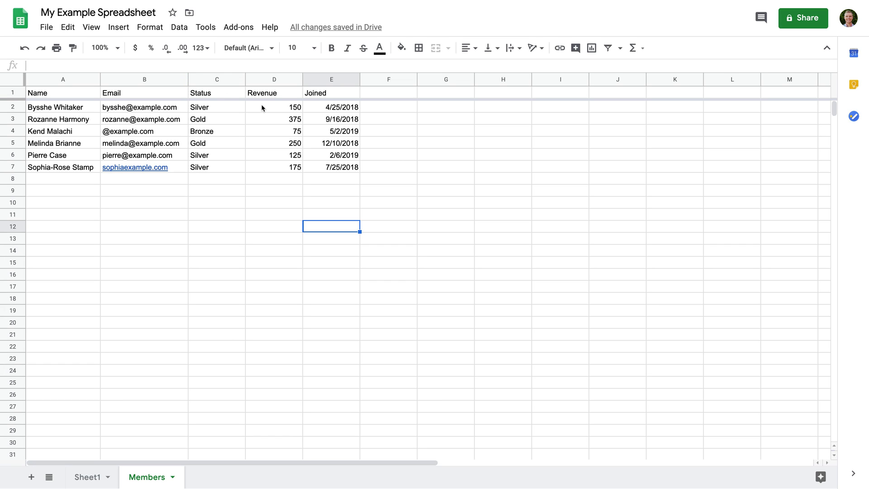
Make the header row bold and give it a dark blue fill.
left_click(14, 93)
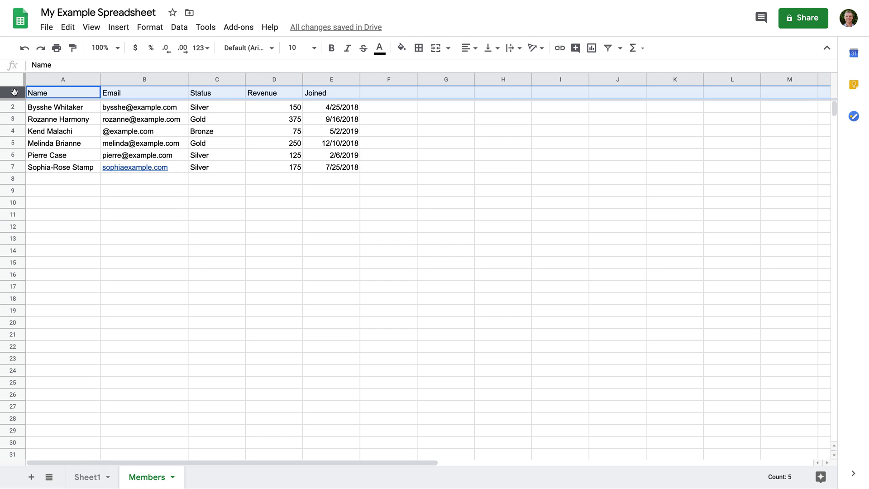
left_click(334, 53)
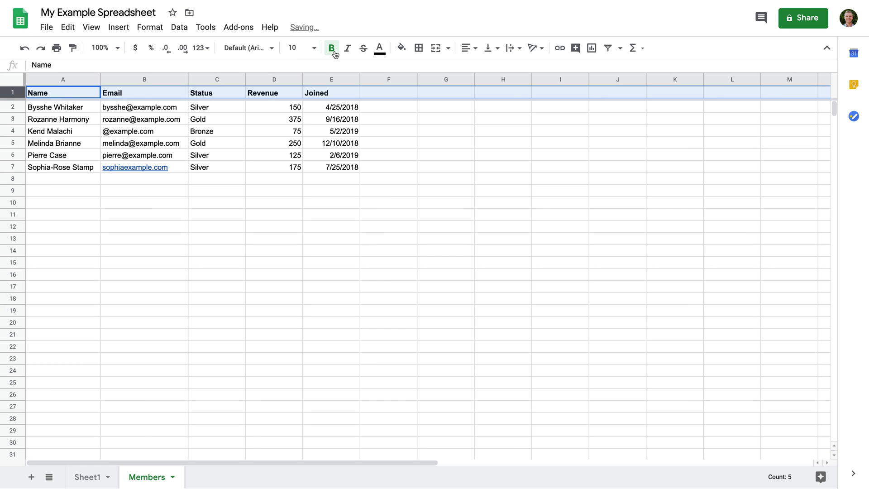
left_click(402, 49)
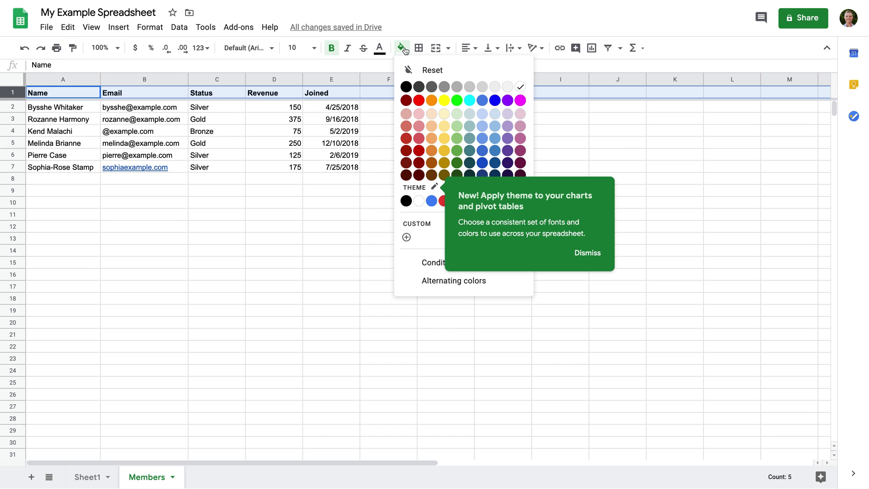
left_click(587, 253)
left_click(404, 48)
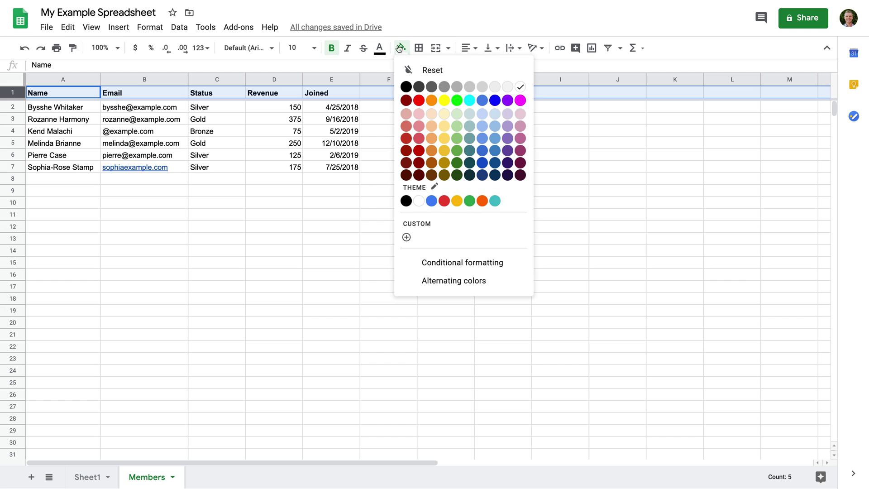
left_click(481, 163)
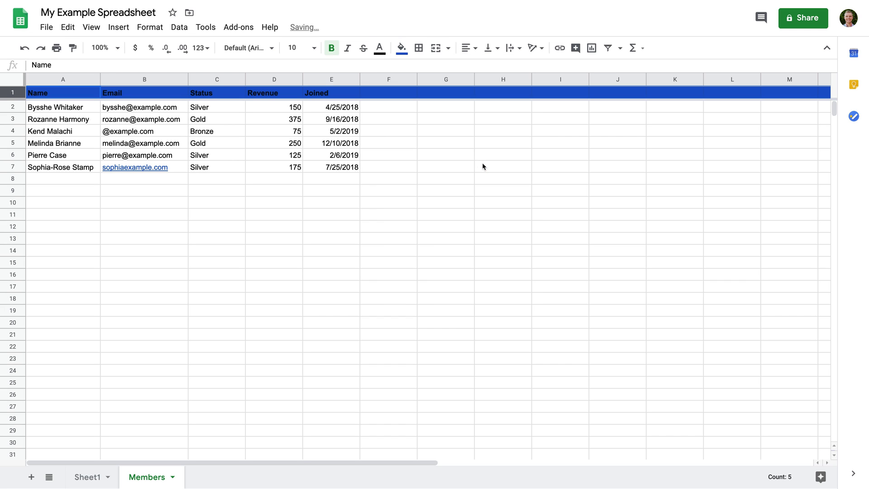
Change the header row's text color to white.
left_click(380, 48)
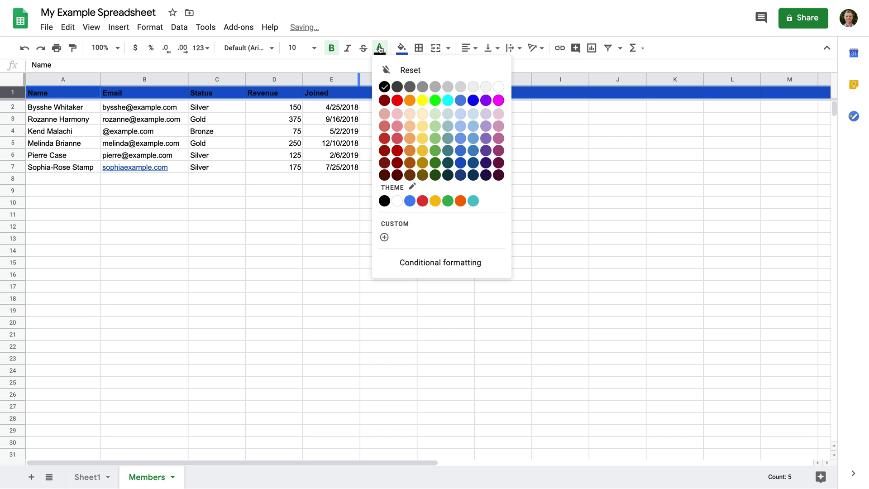
left_click(498, 87)
left_click(305, 114)
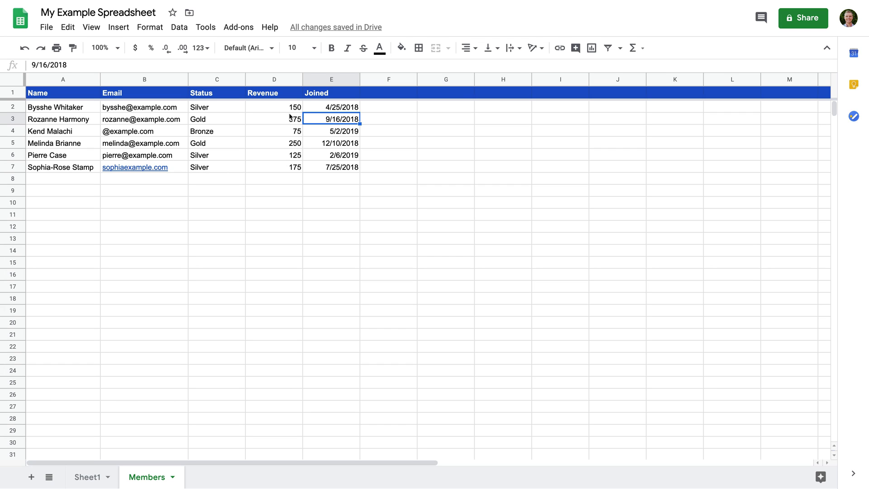
Apply the Currency number format to the Revenue values in D2:D7.
left_click(286, 109)
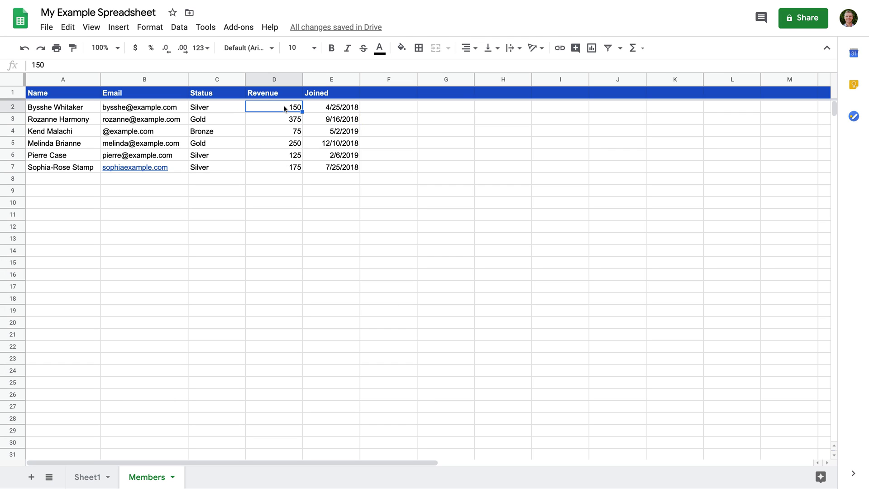
left_click(288, 167, "shift")
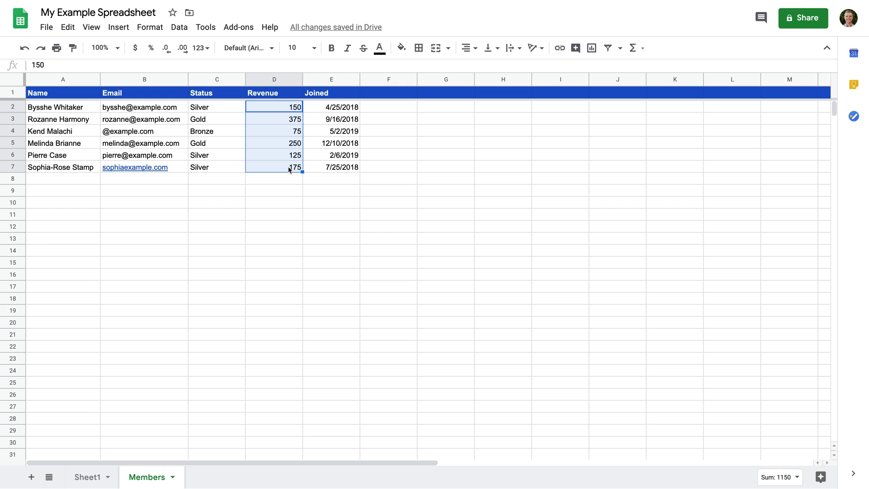
left_click(156, 30)
mouse_move(208, 78)
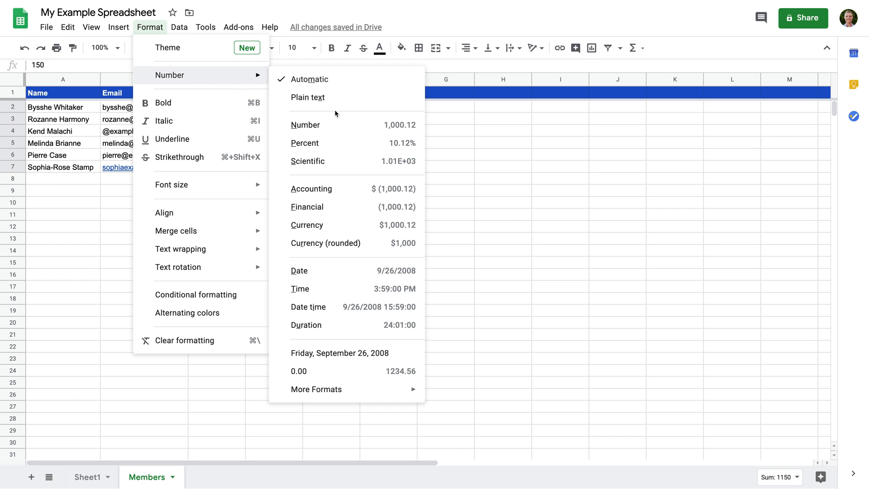
left_click(348, 222)
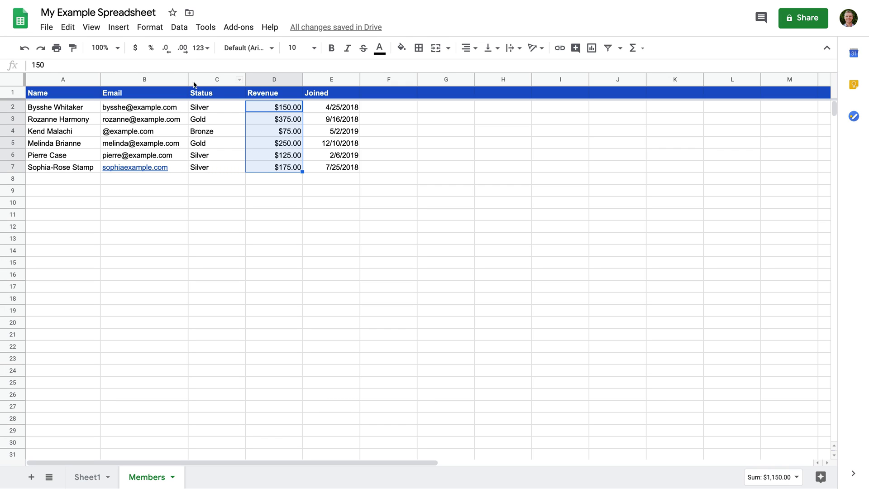
Remove both decimal places from the Revenue amounts.
left_click(166, 49)
left_click(166, 50)
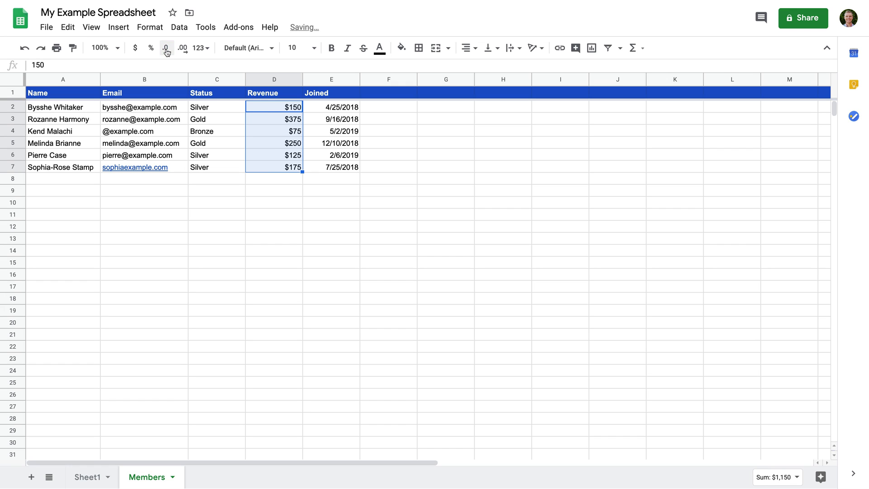
left_click(295, 179)
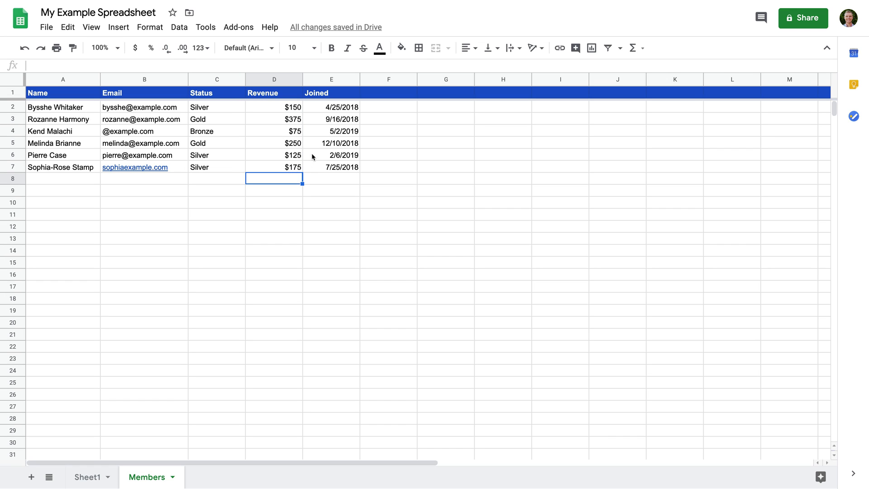
Format the Joined dates in E2:E7 in the long style "Tuesday, August 5, 1930" and widen the column to fit them.
left_click(358, 109)
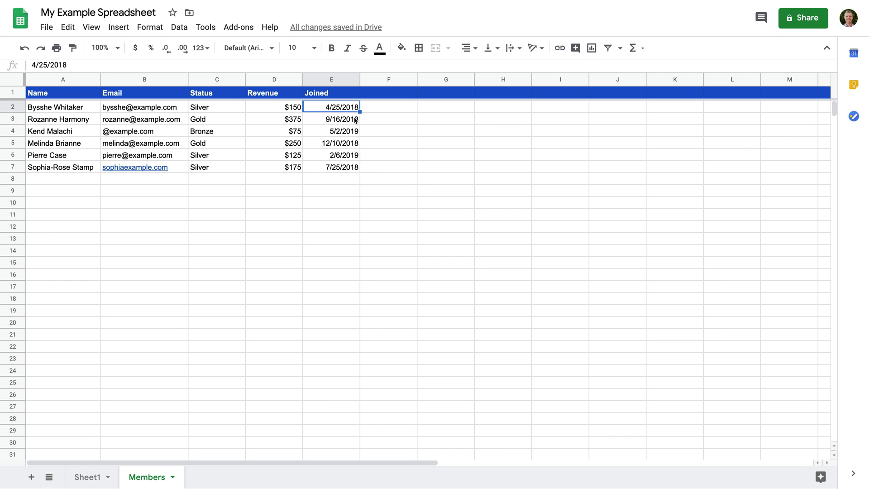
left_click(352, 168, "shift")
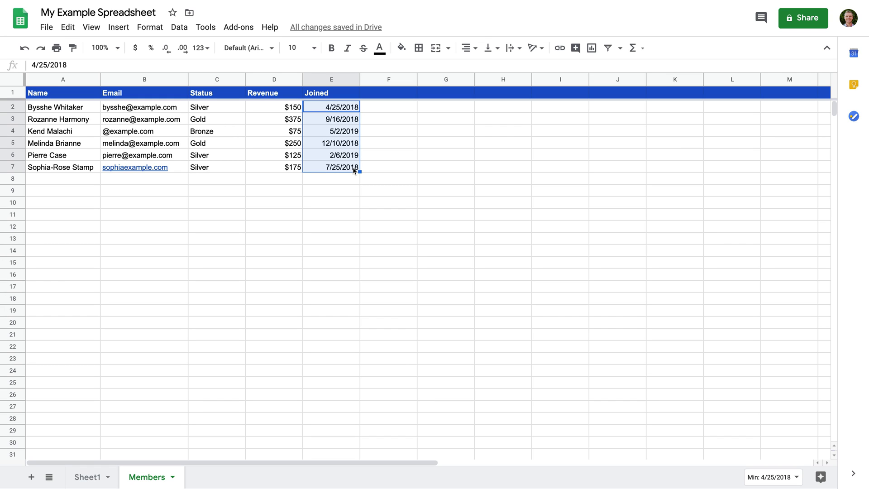
left_click(148, 28)
mouse_move(192, 78)
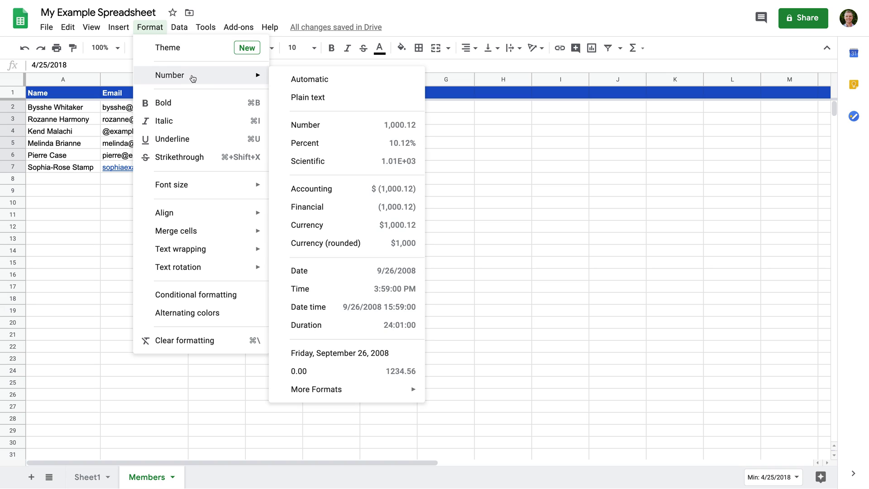
mouse_move(369, 393)
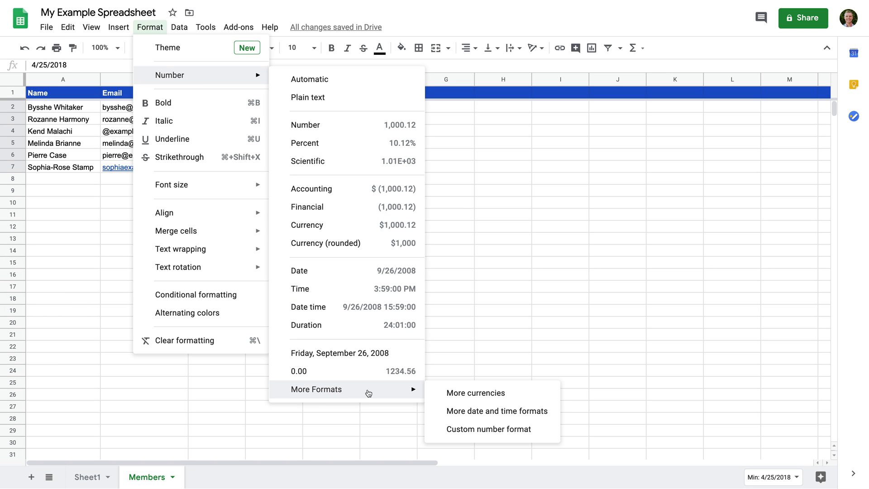
left_click(553, 411)
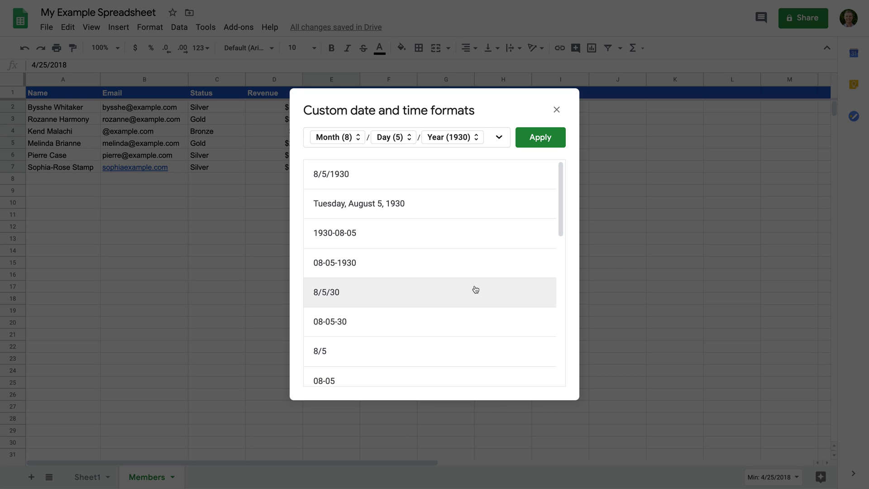
scroll(476, 290, "down", 3)
scroll(478, 290, "down", 9)
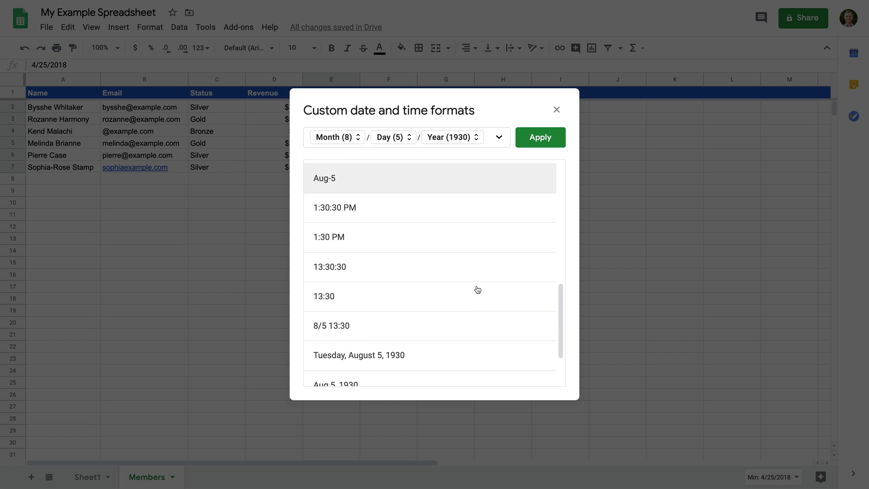
scroll(478, 289, "down", 3)
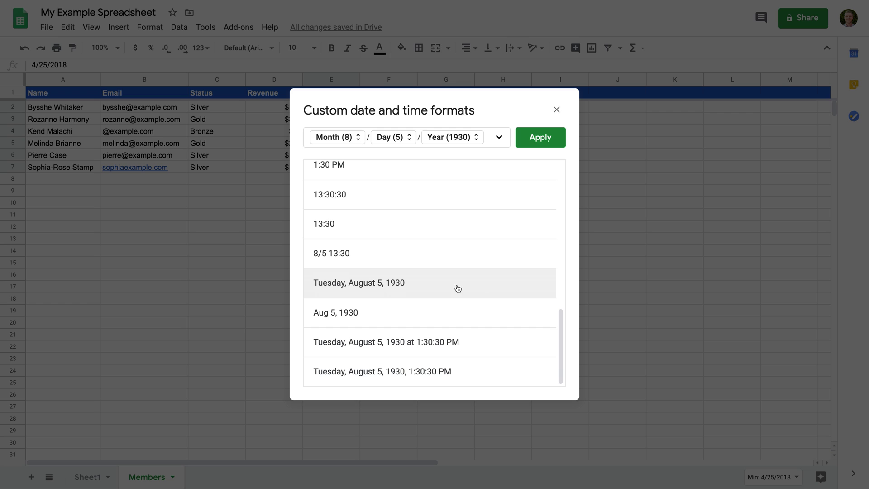
left_click(442, 288)
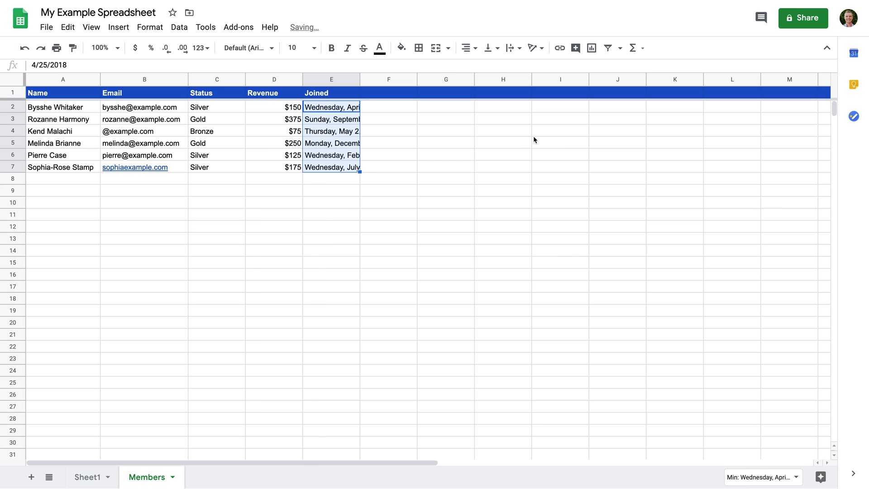
left_click_drag(360, 80, 415, 80)
left_click(418, 178)
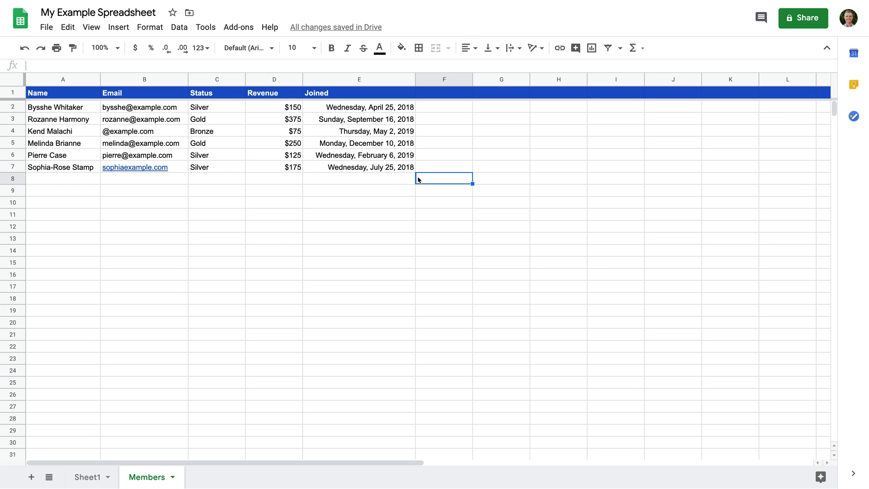
Apply a white-to-green color scale to the Revenue values in D2:D7 with conditional formatting, the highest value darkest green.
left_click(292, 108)
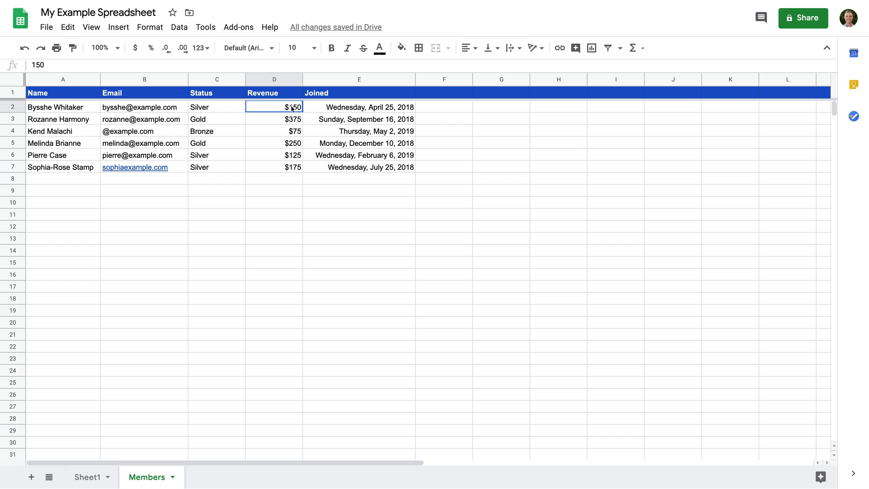
left_click(292, 169, "shift")
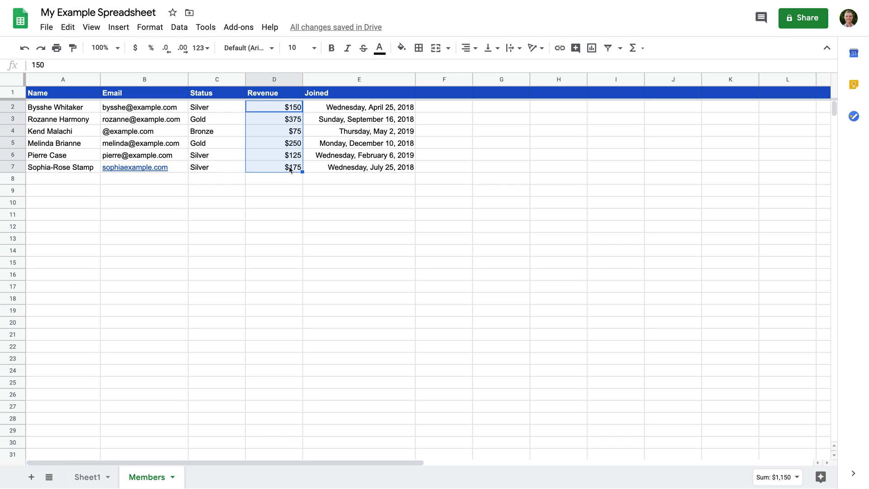
left_click(151, 27)
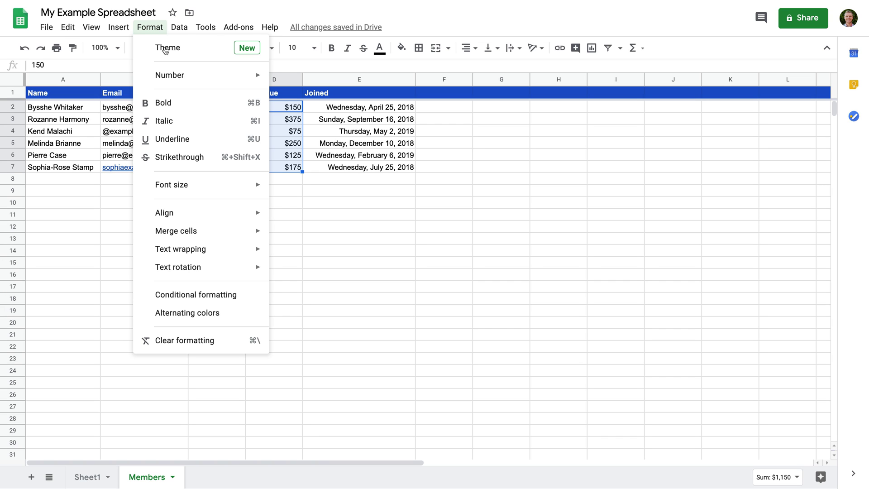
left_click(246, 299)
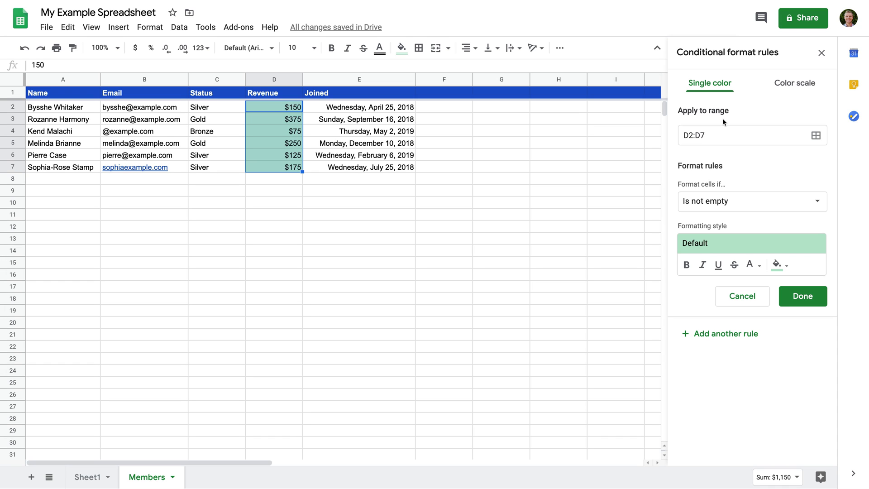
left_click(795, 88)
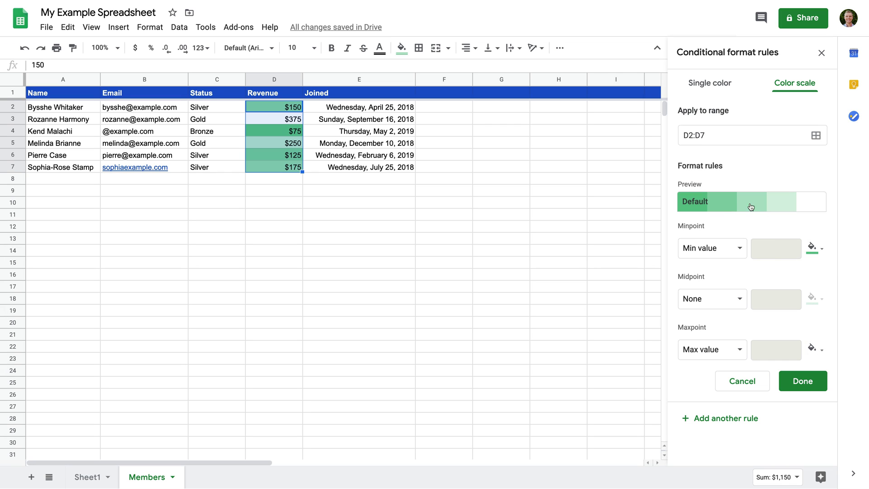
left_click(718, 207)
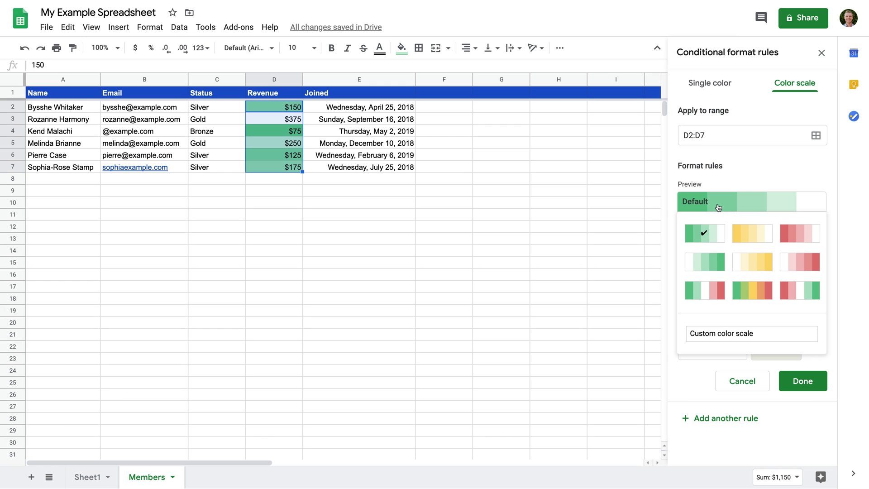
left_click(711, 265)
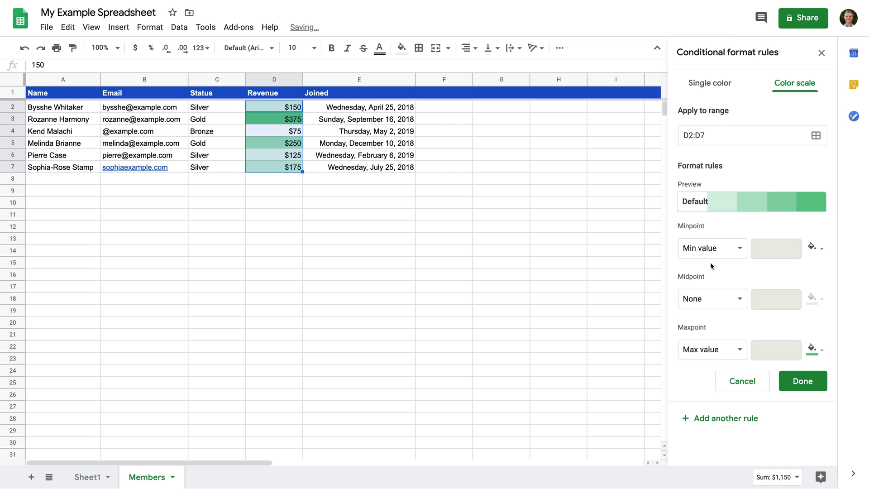
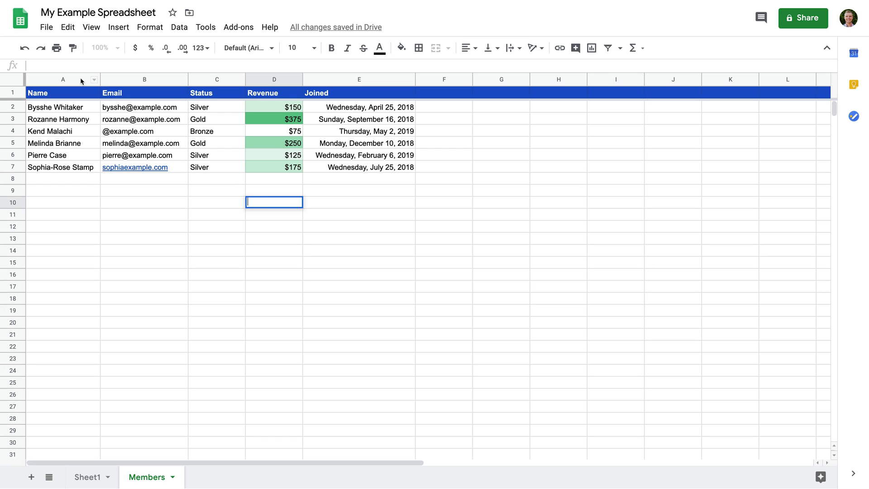
Enter the formula =SUM(D2:D7) in cell D10 to total the Revenue column.
left_click(38, 65)
left_click(277, 203)
type("=")
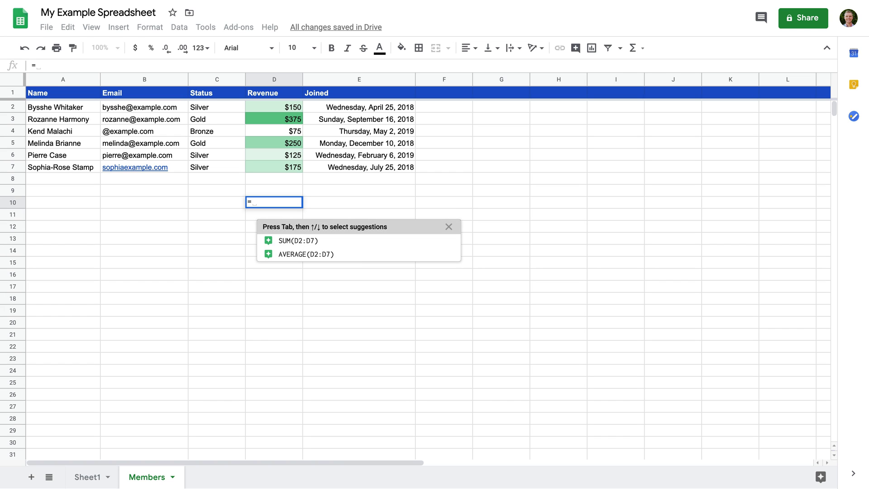
type("SUM")
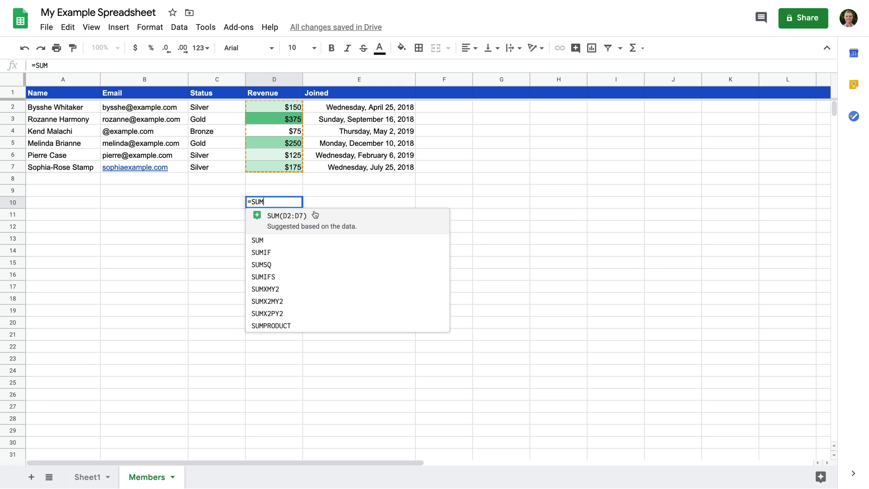
left_click(378, 226)
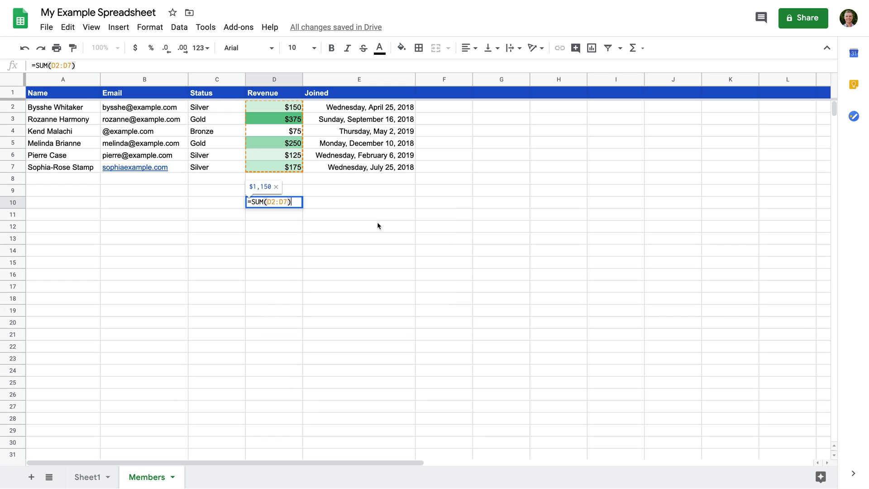
key("Return")
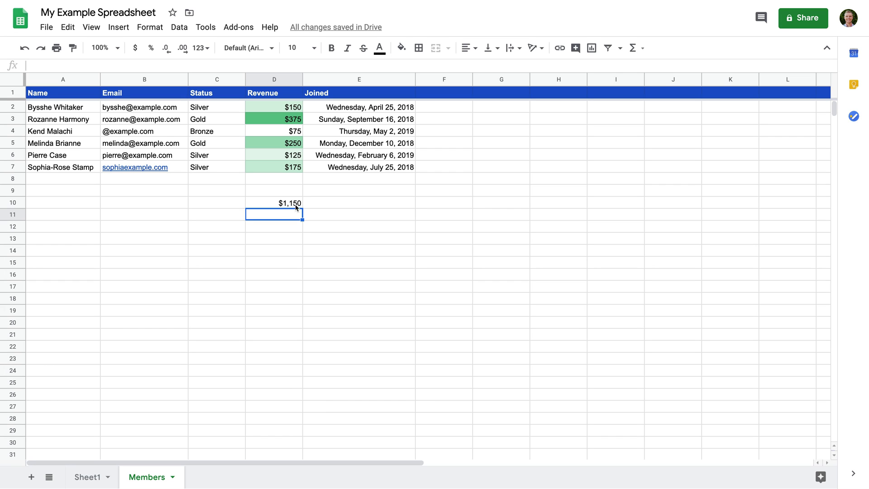
Examine the SUM formula in D10, highlighting its start reference D2 and its end reference D7.
left_click(278, 205)
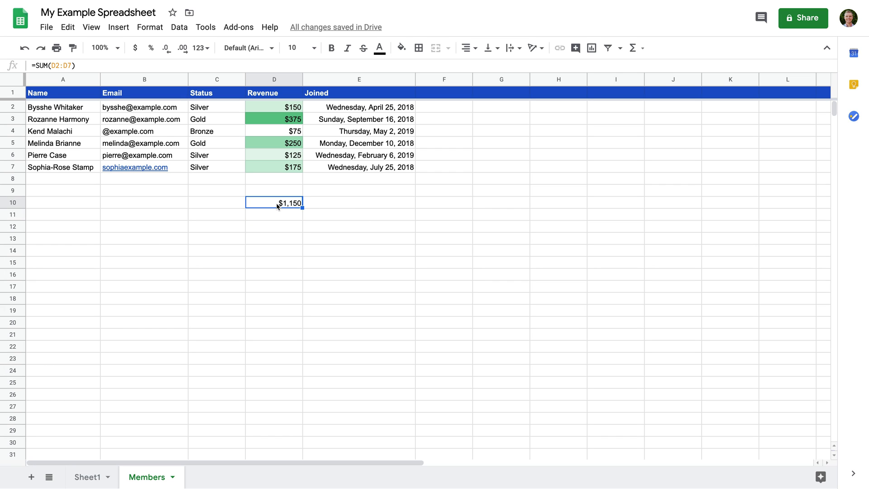
double_click(277, 205)
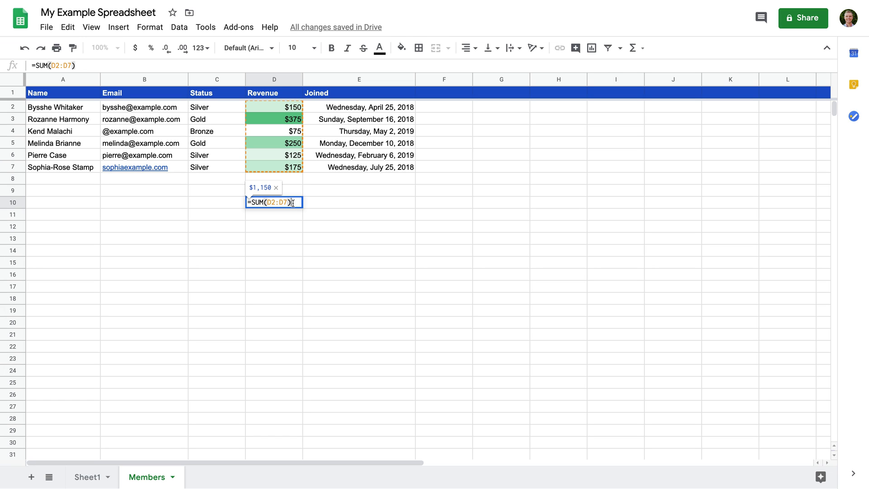
key("Left")
key("Left")
key("Left")
key("Left")
key("Left")
key("Left")
key("shift+Right")
key("shift+Right")
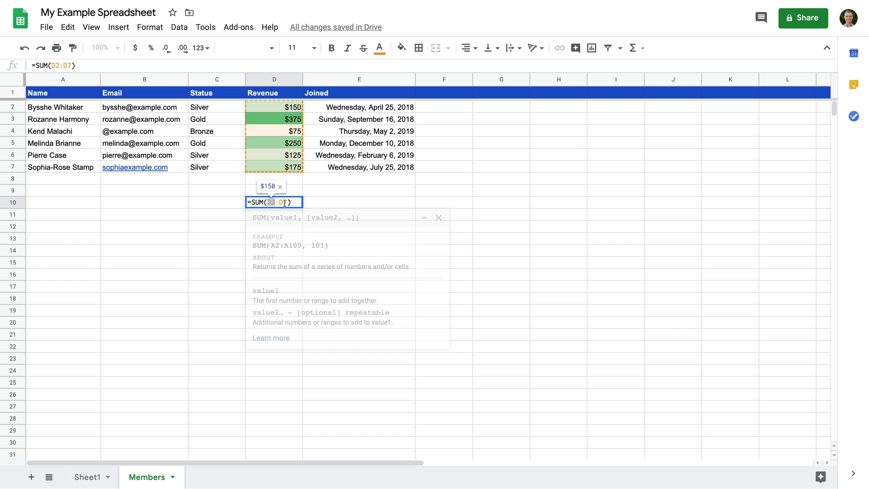
key("Right")
key("Right")
key("shift+Right")
key("shift+Right")
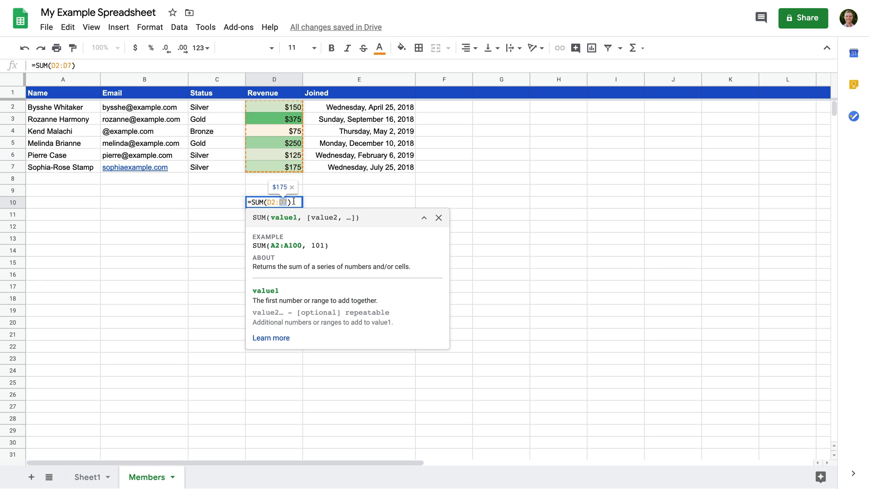
Label the sum in D10 by entering "Total Revenue" in cell C10.
left_click(232, 204)
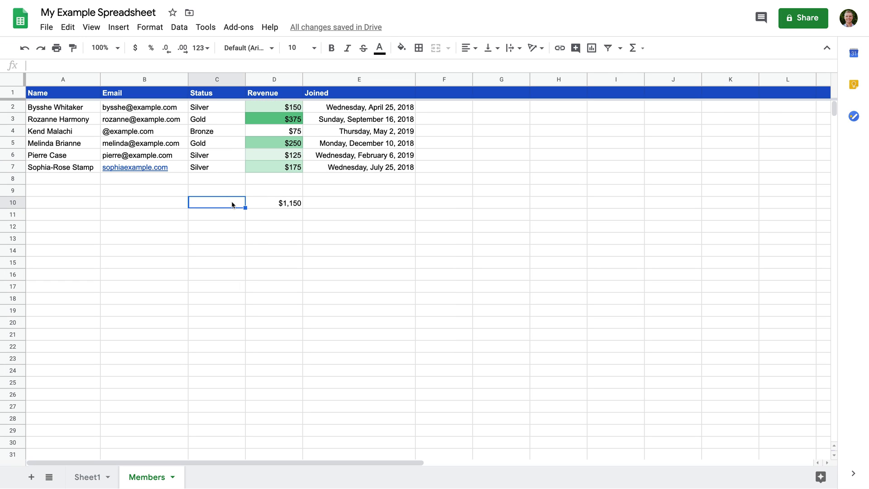
type("Total ")
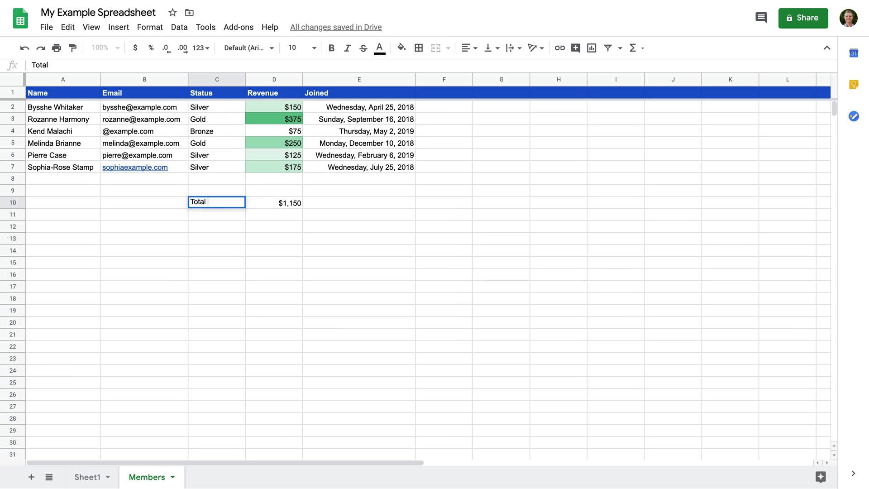
type("Revenue")
key("Tab")
Fill the summary block C10:D12 with a light orange background color.
left_click(232, 203, "shift")
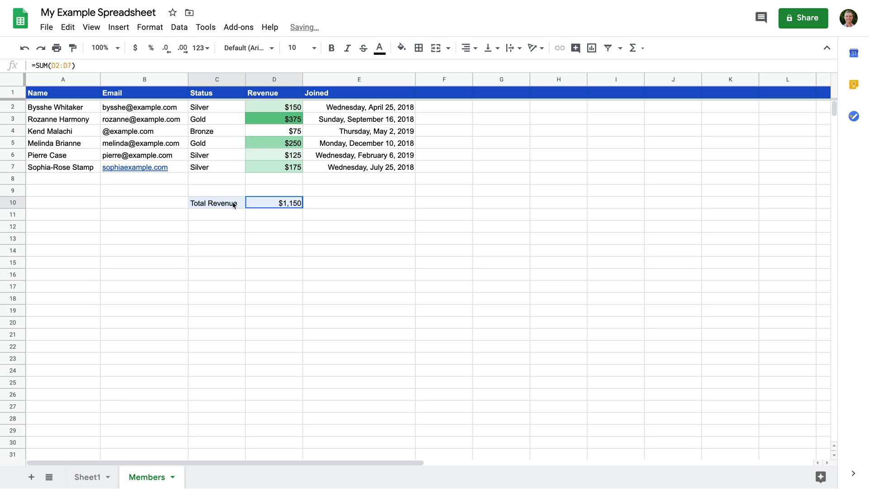
left_click(264, 222, "shift")
left_click(222, 204)
left_click(266, 224, "shift")
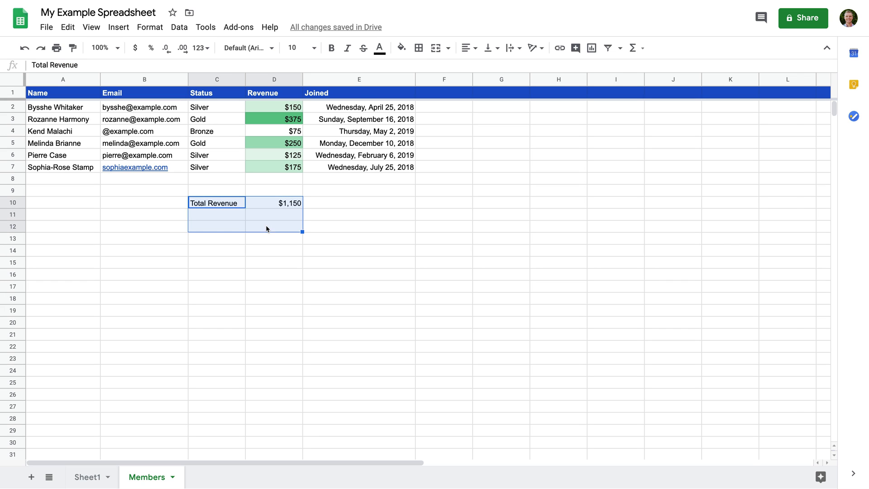
left_click(401, 48)
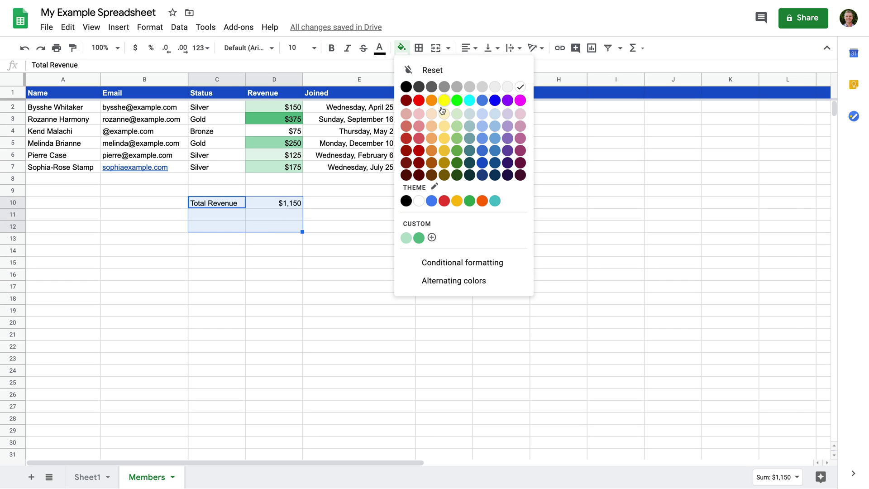
left_click(432, 127)
left_click(327, 208)
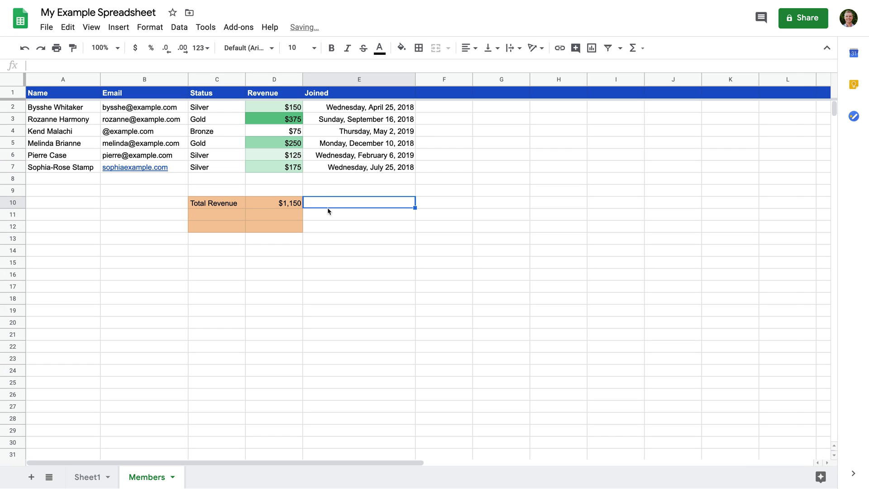
Enter the formula =ROWS(A2:A7) in cell D11 to count the members.
left_click(291, 214)
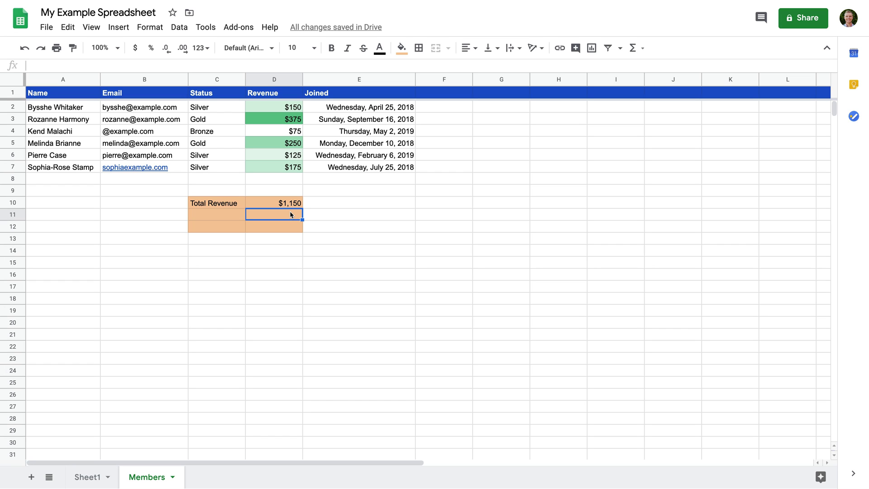
double_click(291, 215)
type("=")
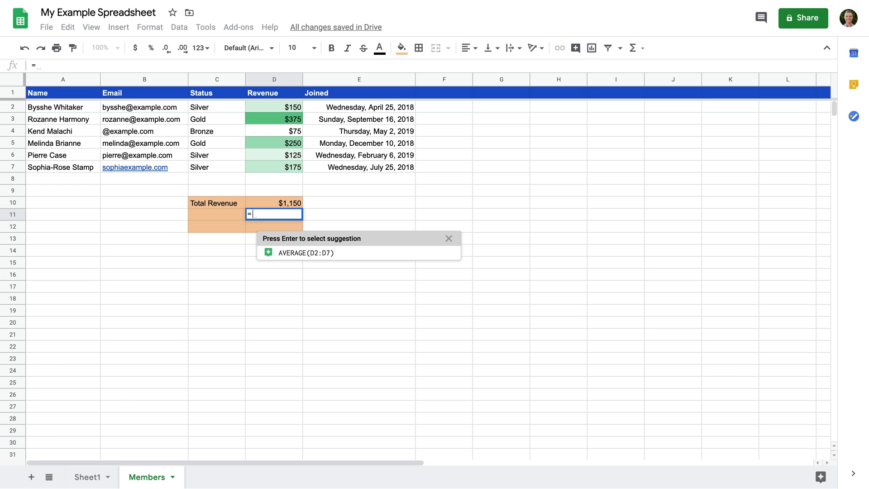
type("ROWS")
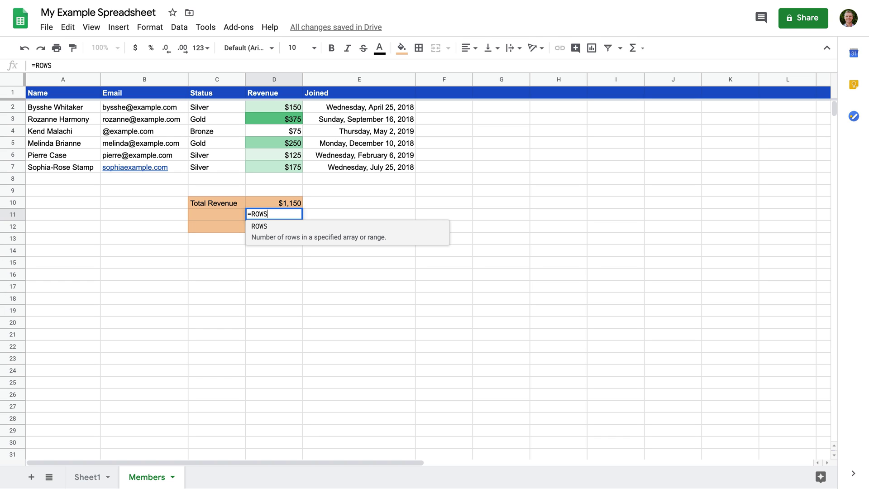
type("(A")
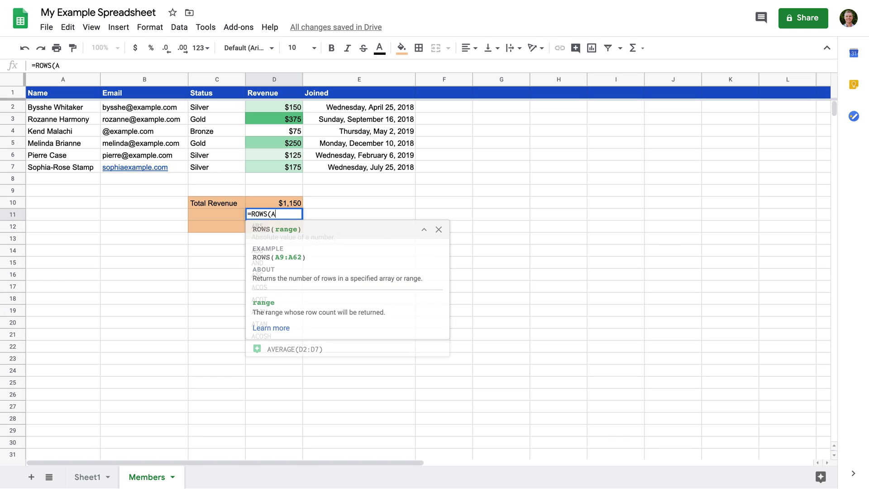
type("2:A")
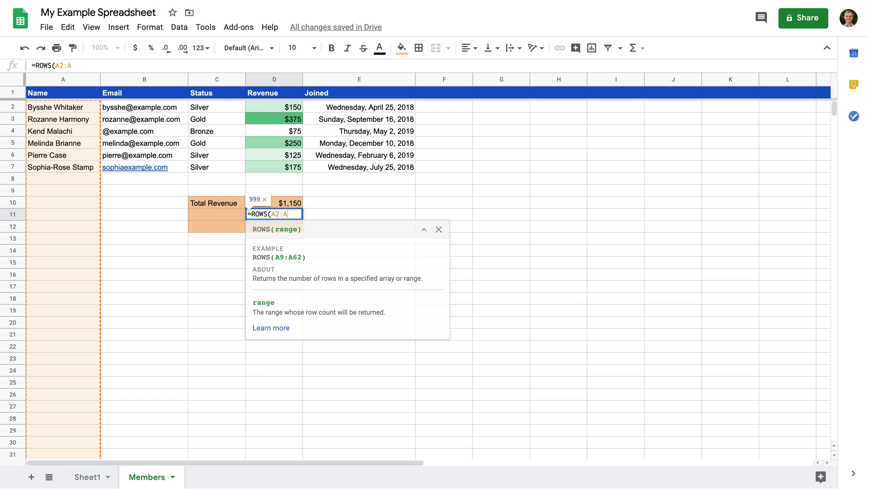
type("7)")
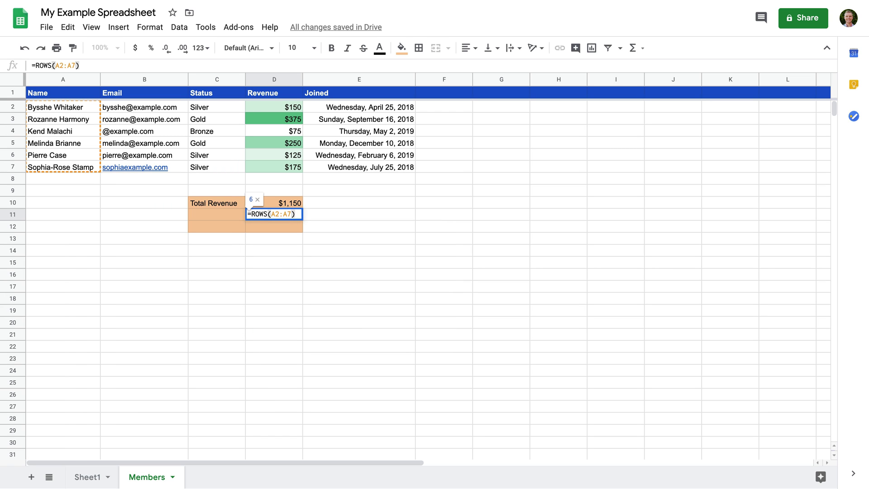
key("Return")
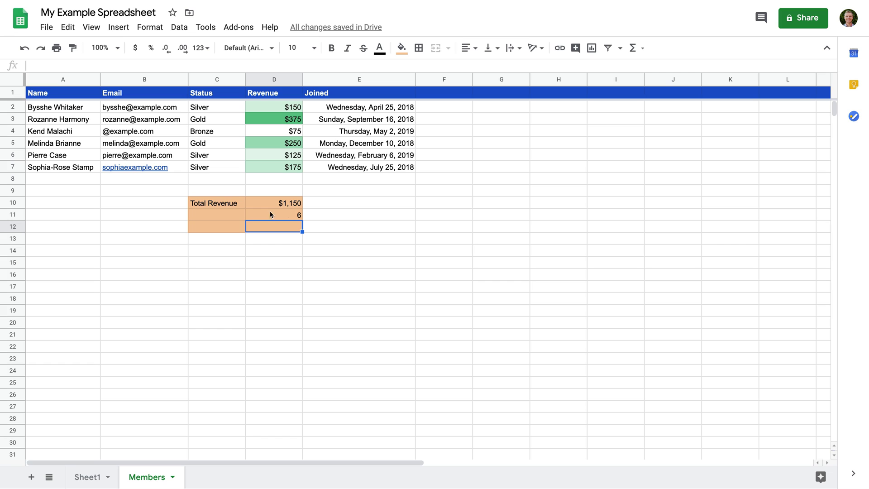
Enter the label "Number of Members" in cell C11 and widen column C to fit it.
left_click(224, 216)
double_click(224, 215)
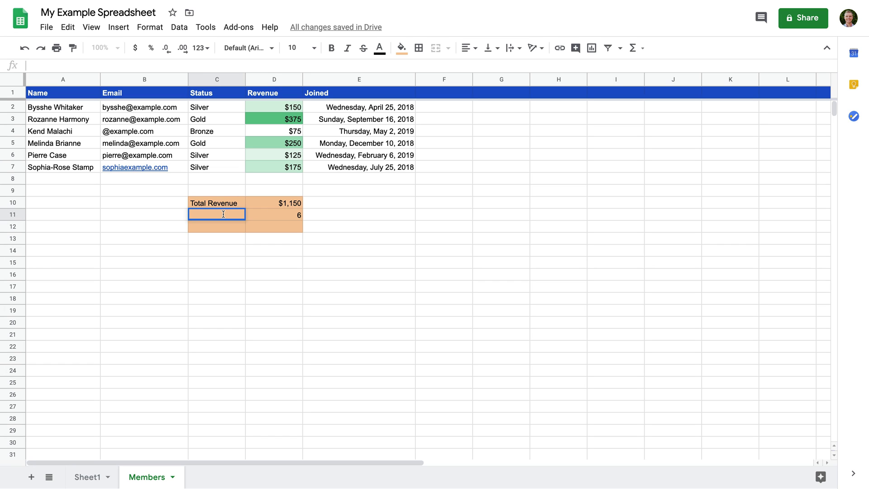
type("Number of Members")
key("Return")
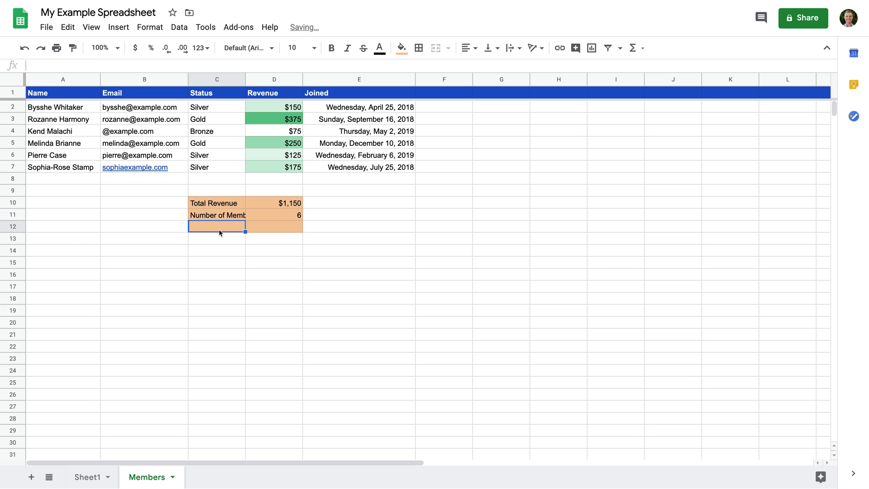
left_click_drag(245, 78, 261, 77)
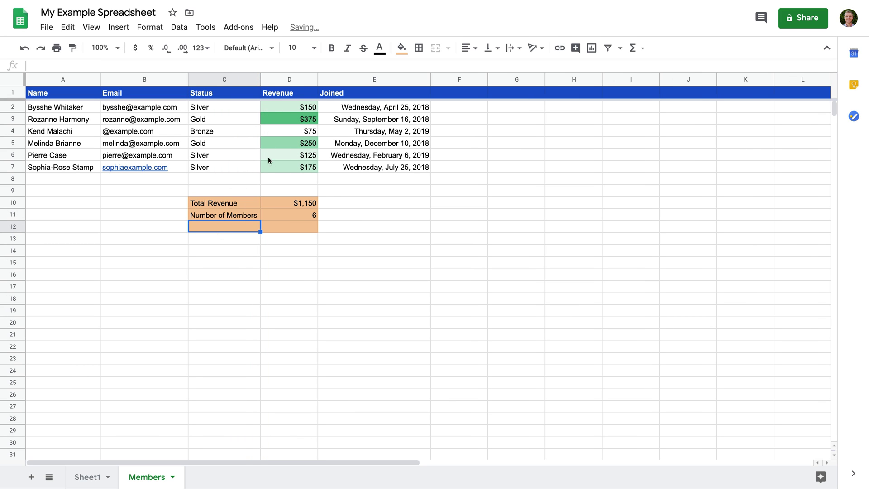
Enter the formula =SUM(D10/D11) in cell D12 to divide total revenue by the number of members.
double_click(300, 226)
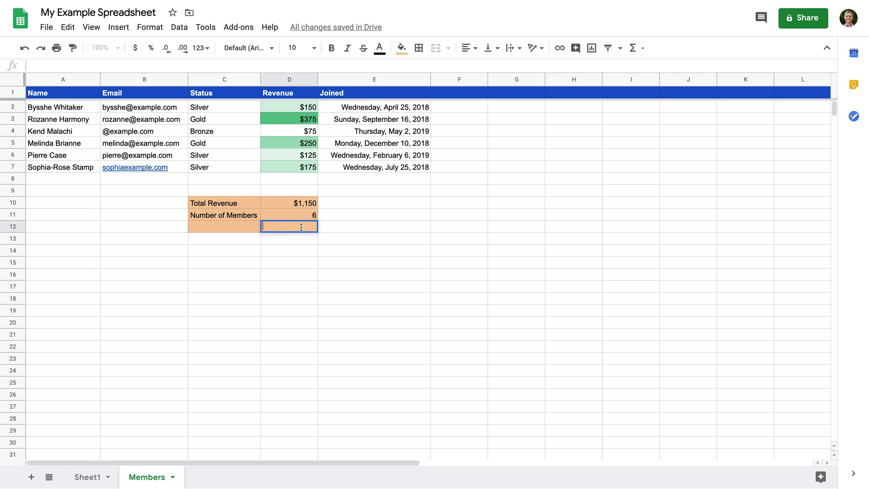
type("=")
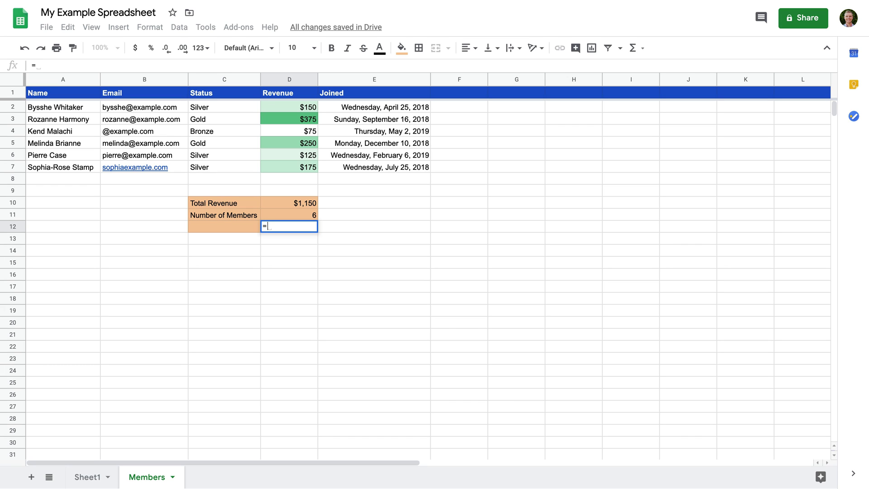
type("SUM")
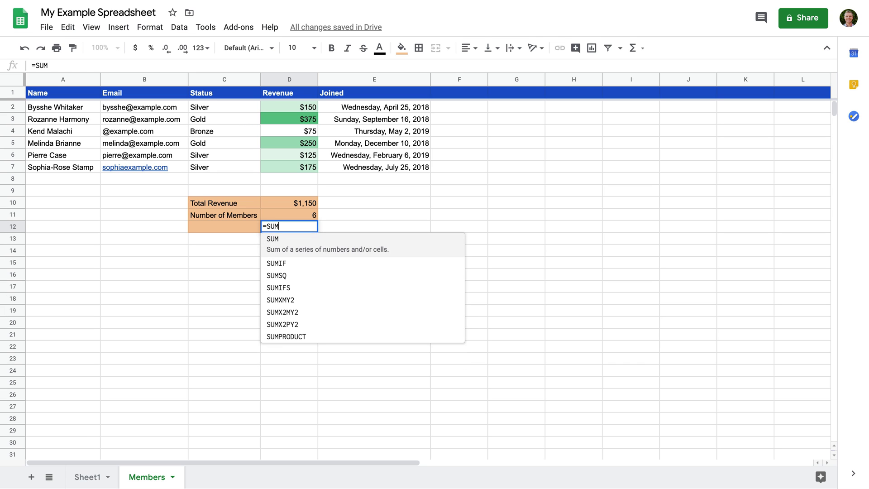
type("(D10")
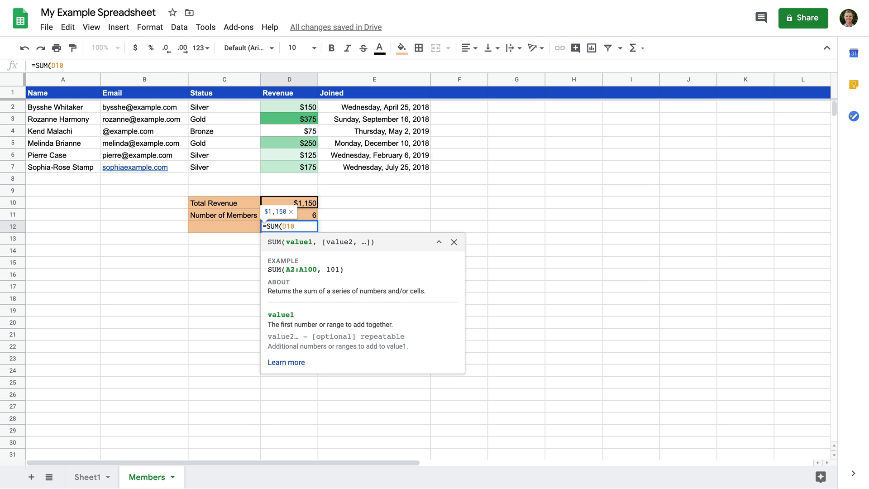
type("/")
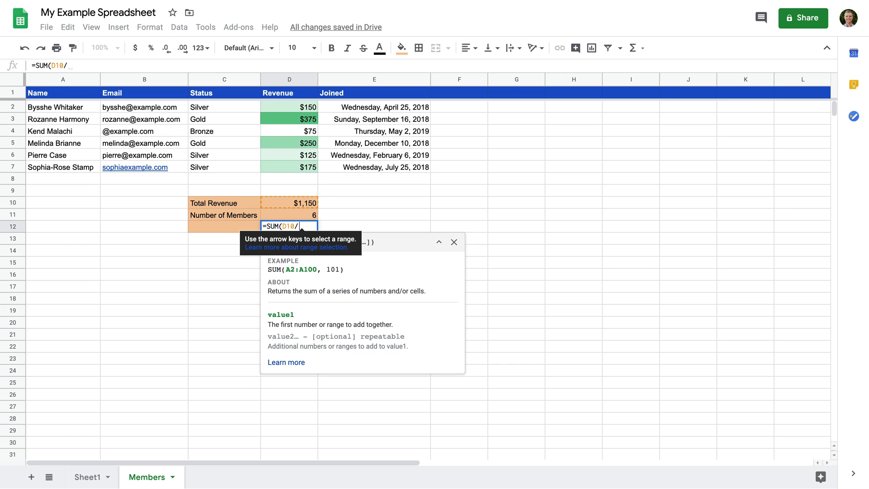
type("D11")
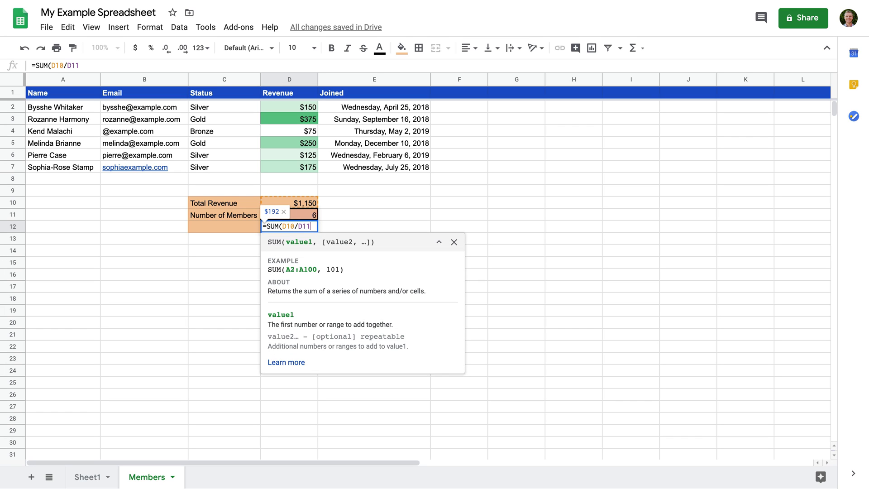
type(")")
key("Return")
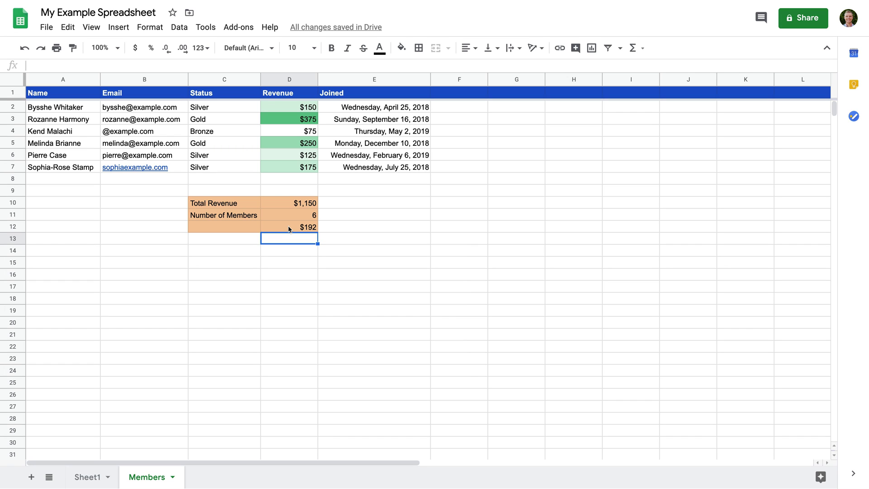
Replace the formula in cell D12 with =AVERAGE(D2:D7) to average the revenue values.
left_click(290, 229)
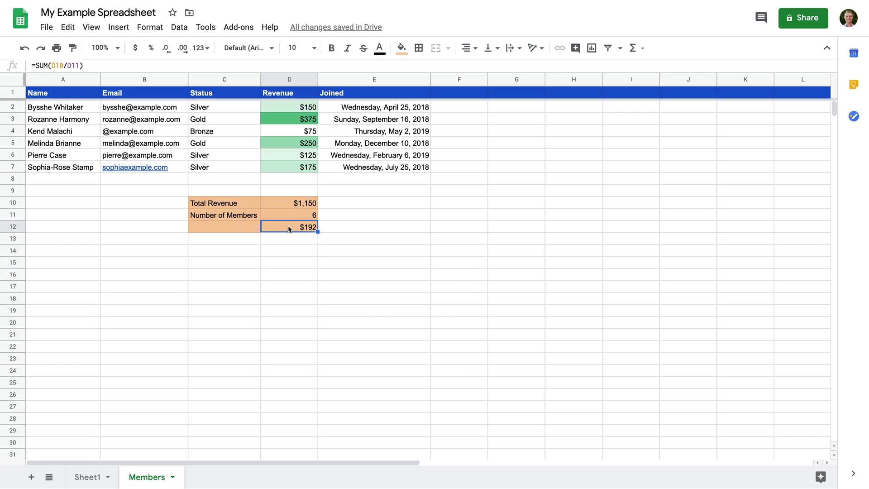
double_click(289, 227)
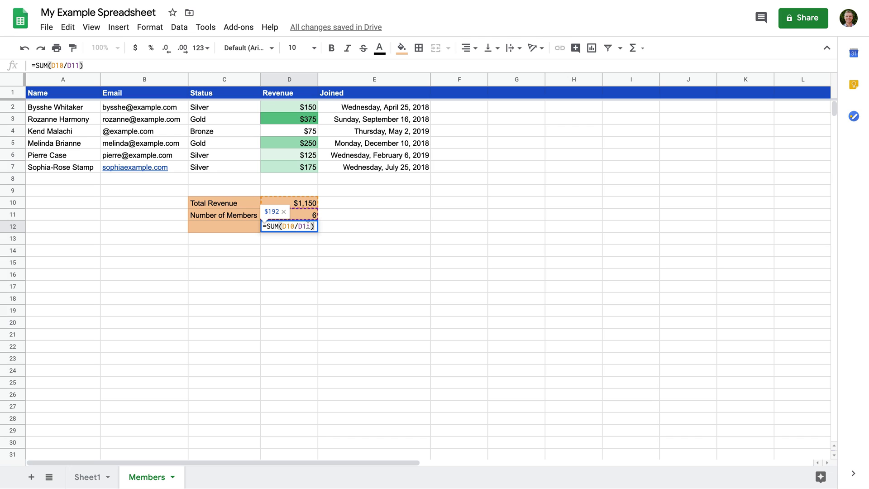
left_click_drag(315, 226, 264, 228)
key("BackSpace")
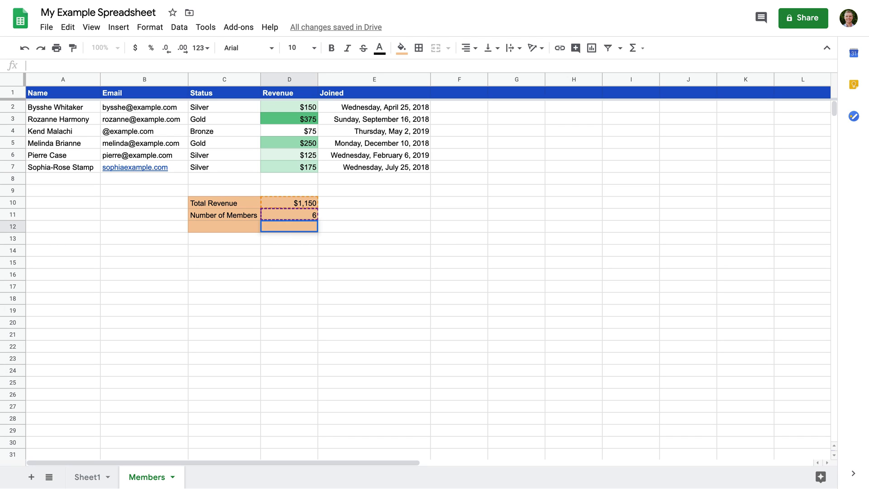
type("=")
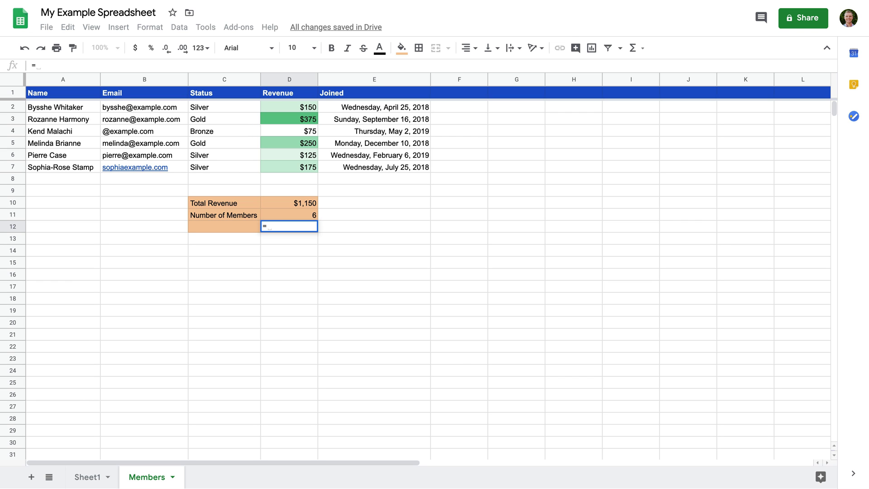
type("AVERAGE")
type("(")
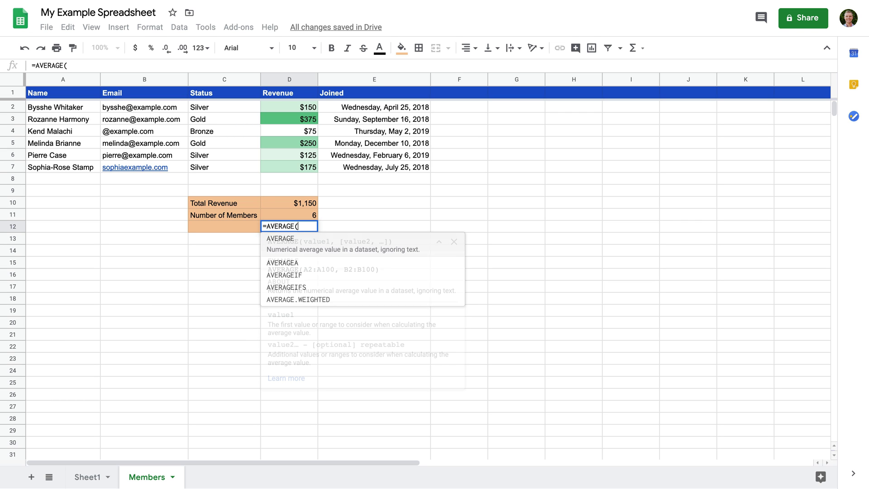
type("D2:D7)")
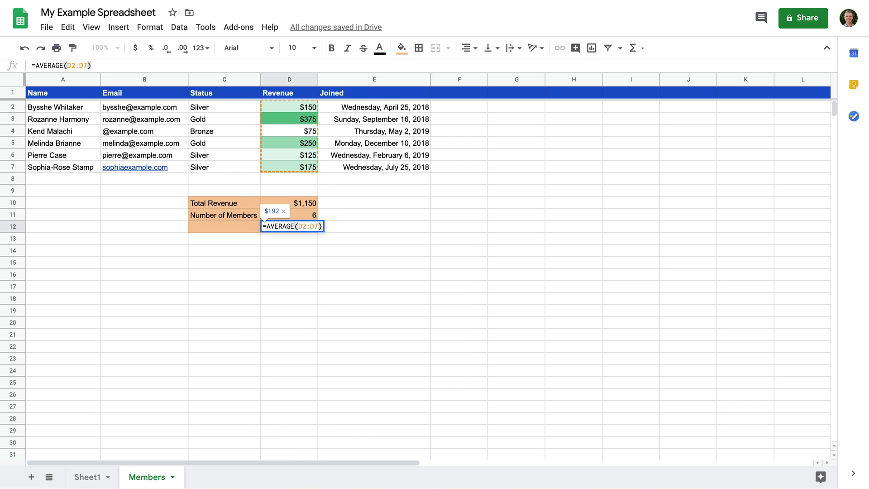
key("Return")
Label the average in D12 by entering "Average Value" in cell C12.
left_click(252, 227)
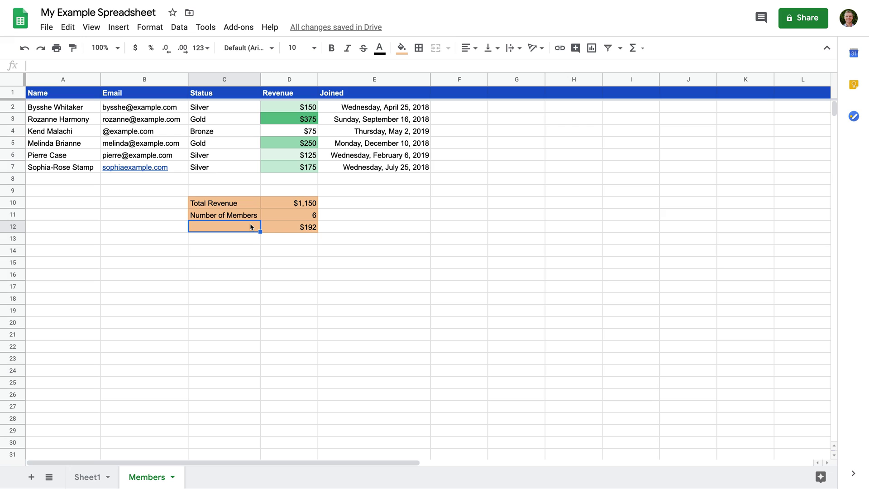
type("Average Value")
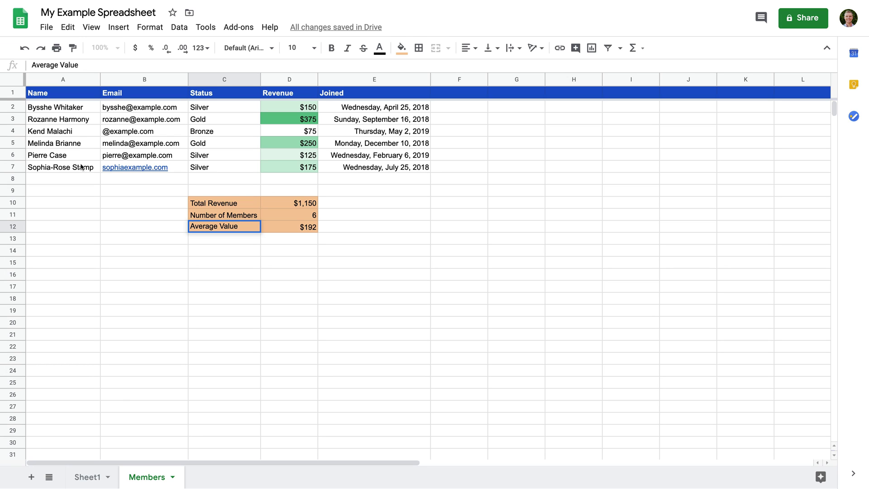
left_click(83, 178)
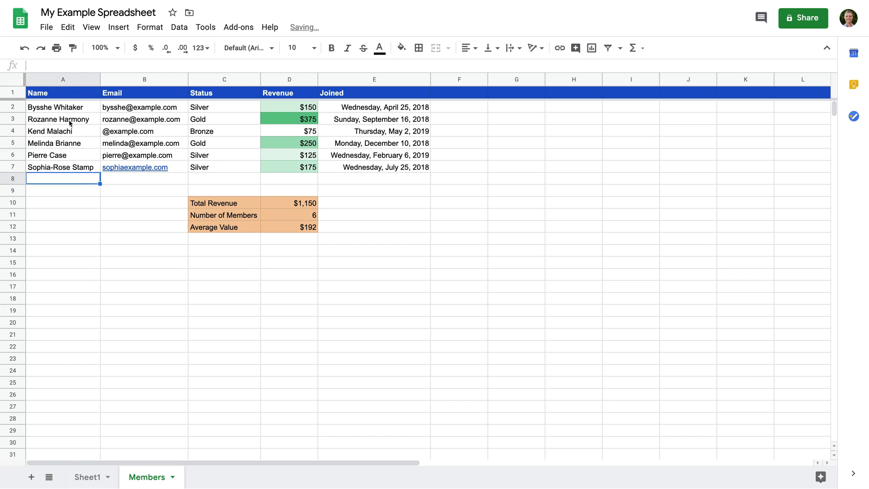
Insert two empty columns between the Name and Email columns.
left_click(94, 82)
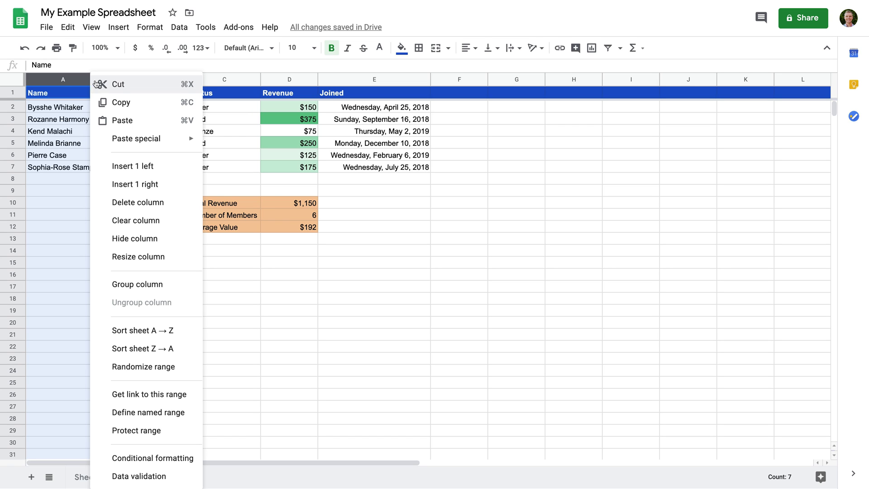
left_click(178, 189)
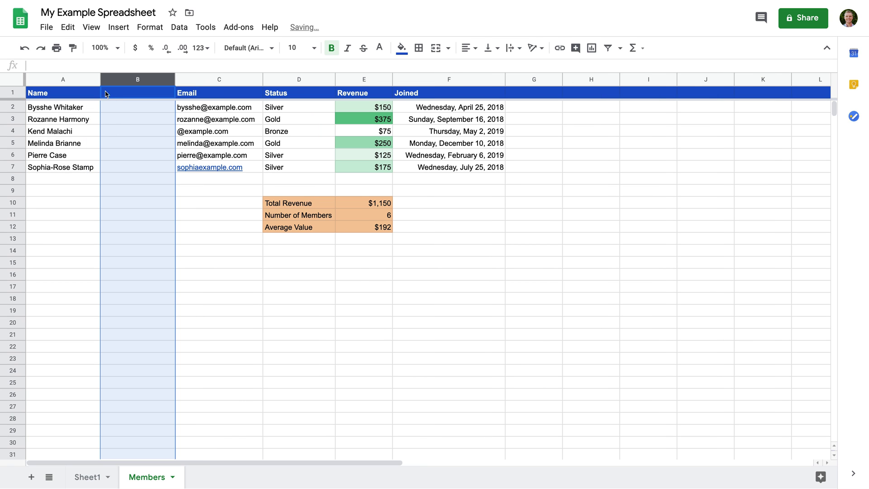
left_click(94, 82)
left_click(94, 82)
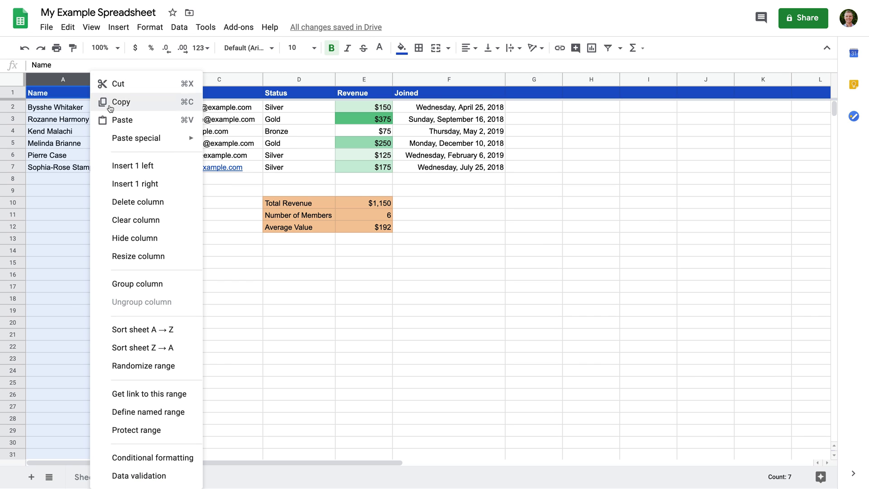
left_click(145, 180)
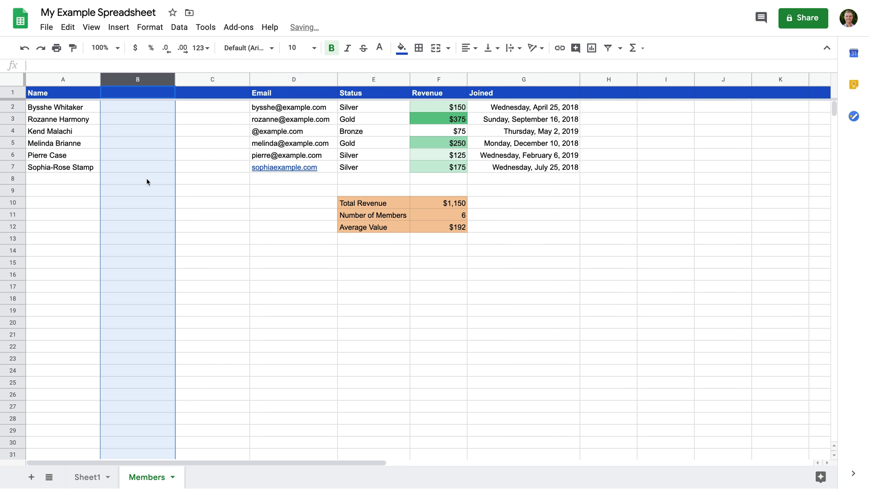
Change the header in cell A1 to "Full Name".
left_click(39, 93)
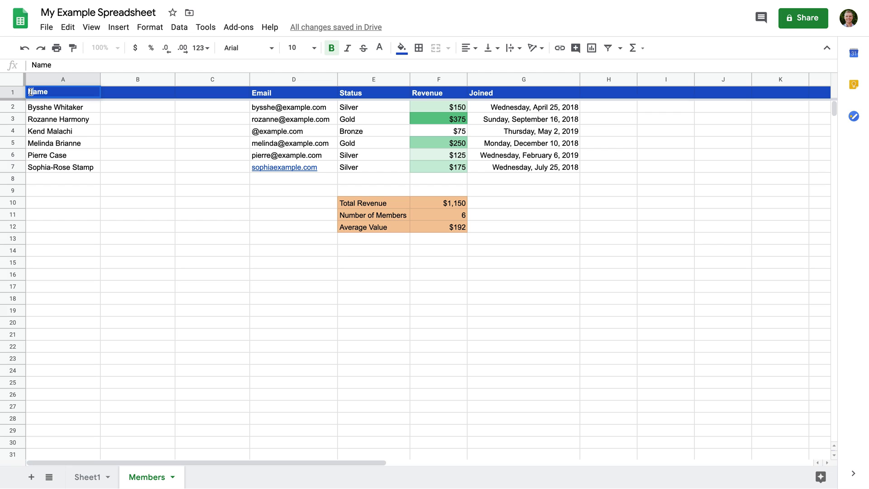
double_click(30, 93)
type("Full")
Enter the headers "First Name" in cell B1 and "Last Name" in cell C1.
left_click(134, 98)
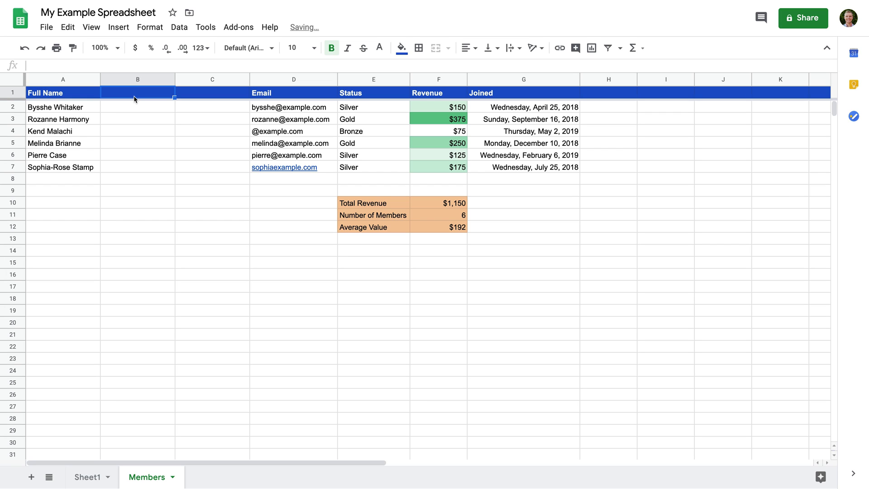
type("First Name")
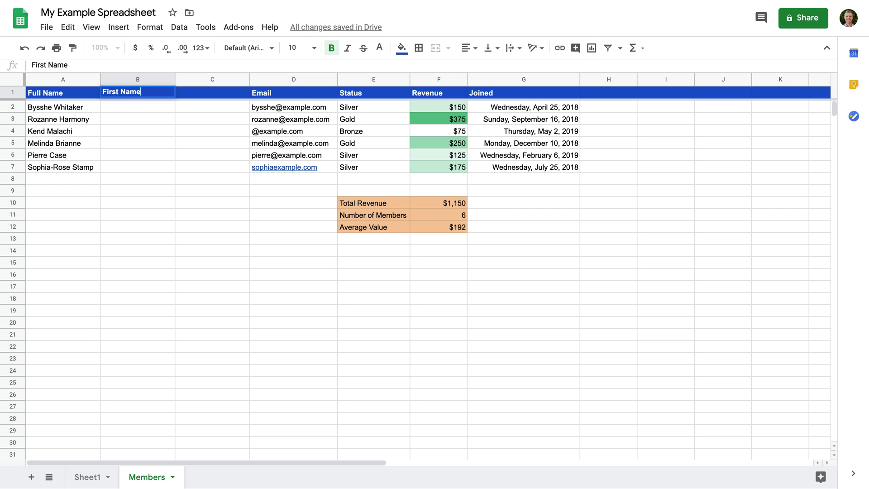
key("Tab")
type("Last Name")
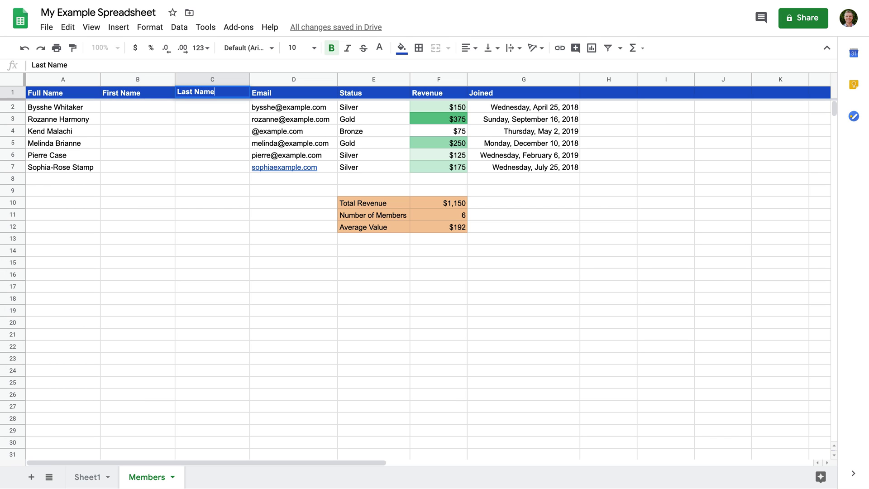
Enter the formula =SPLIT(A2," ") in cell B2 to split the full name into first and last name.
left_click(129, 104)
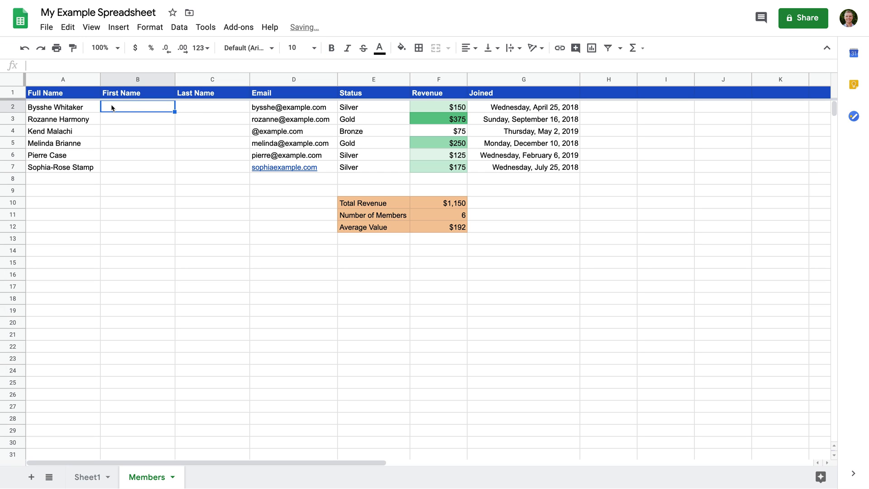
double_click(111, 106)
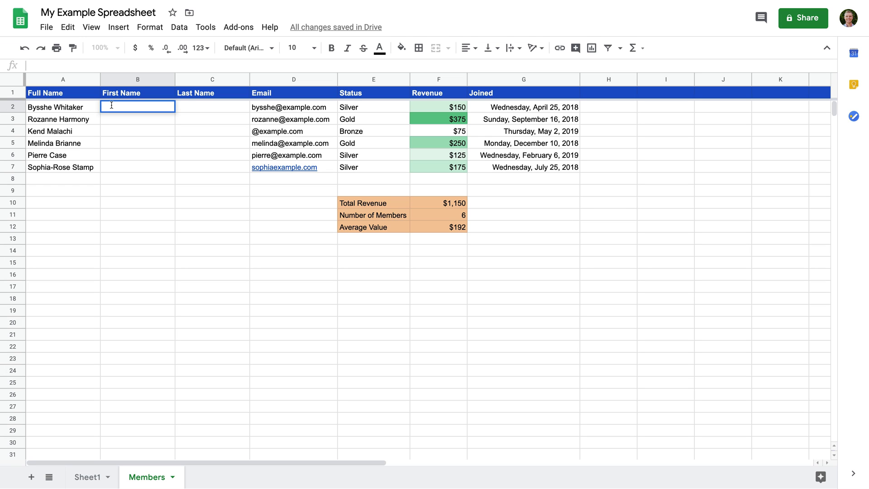
type("=")
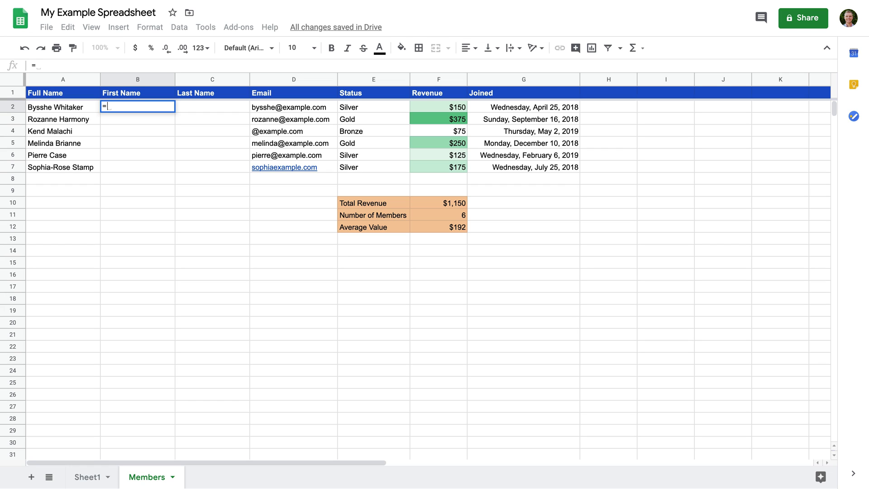
type("SPLIT")
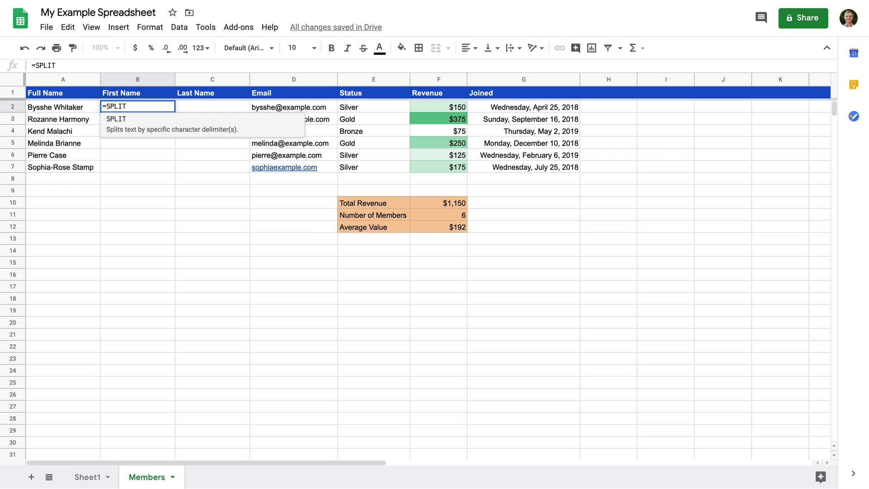
type("(")
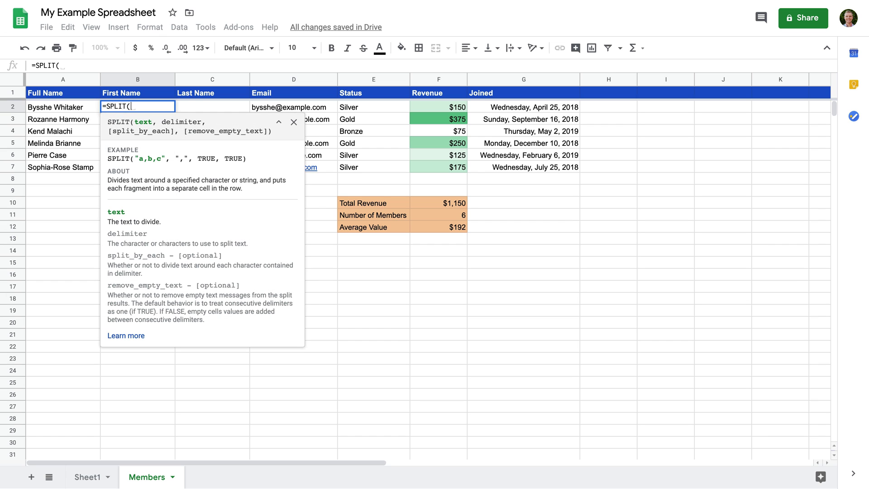
type("A2")
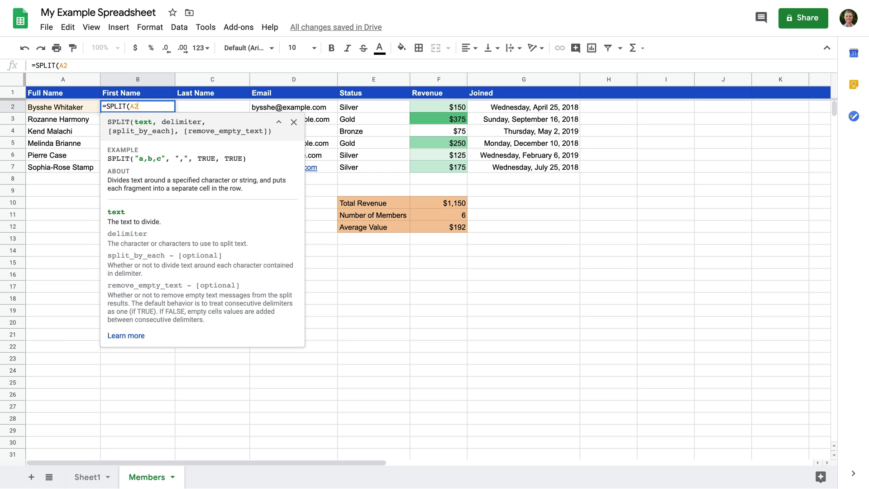
type(",")
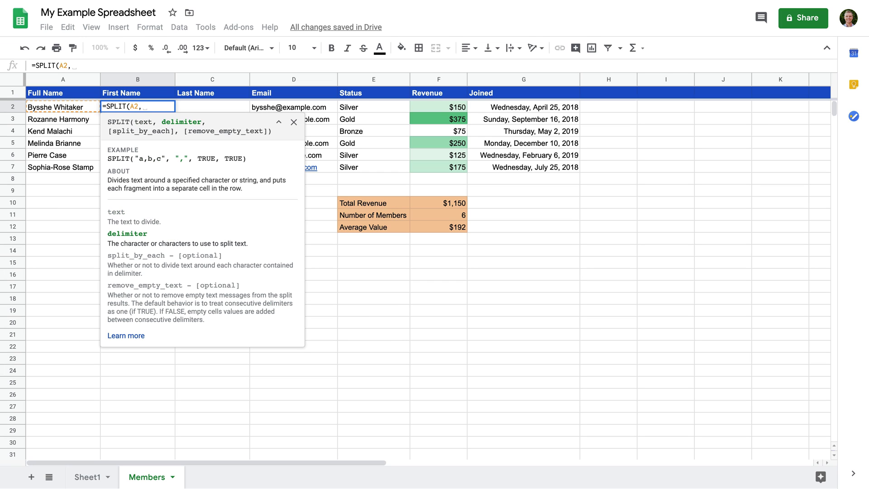
type("\"")
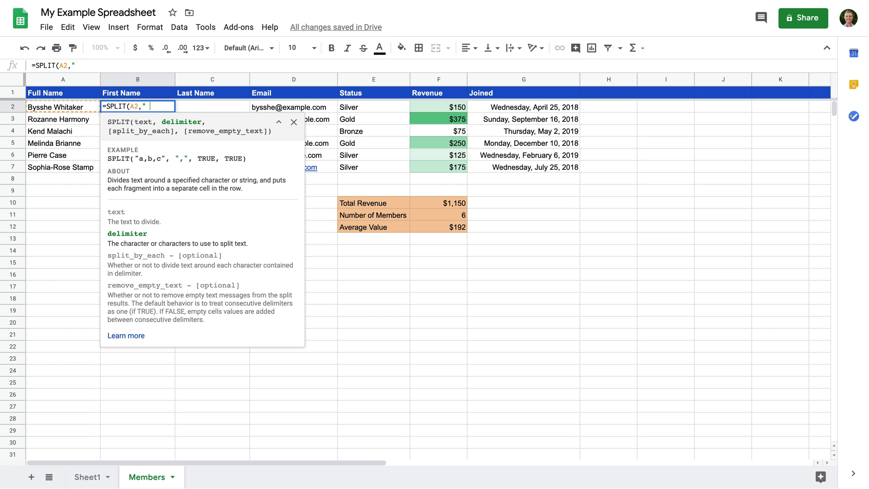
type("\")")
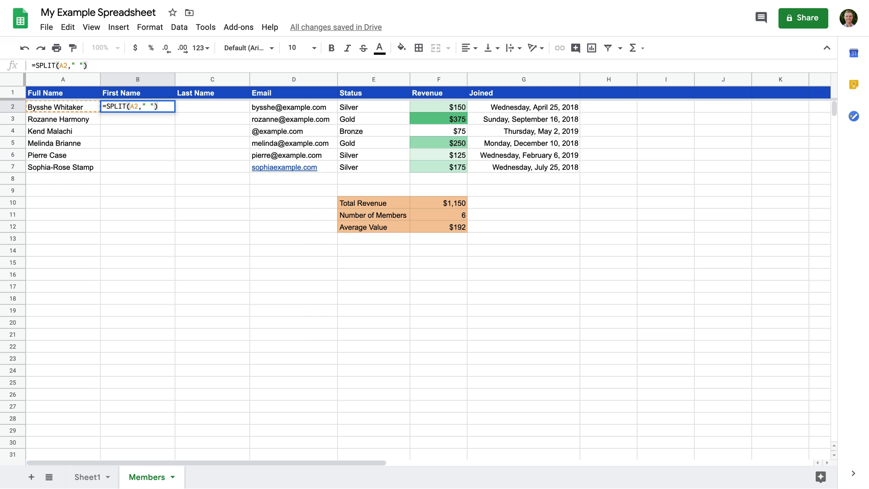
key("Return")
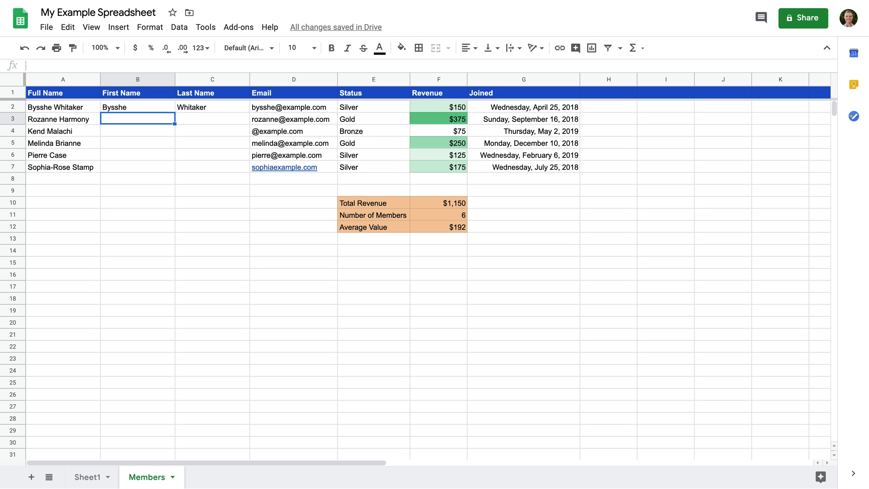
left_click(157, 109)
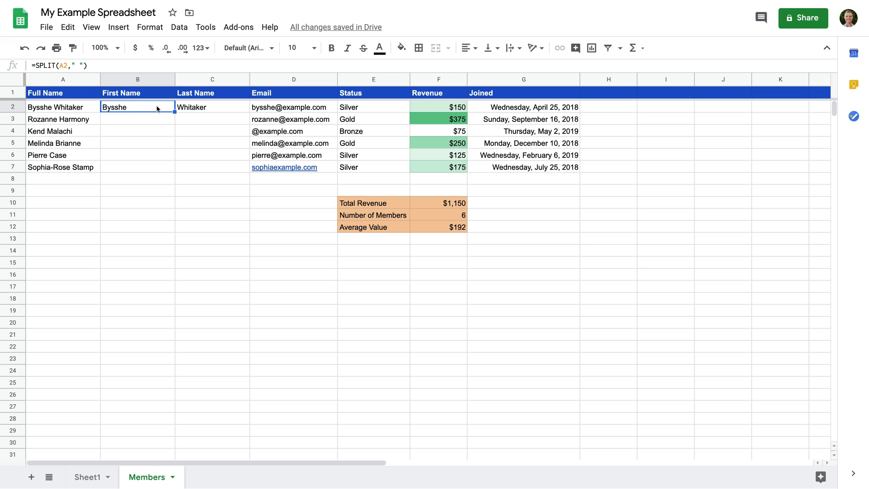
Copy the SPLIT formula from cell B2 into cells B3 to B7 and check the copied formulas.
key("ctrl+c")
left_click(155, 118)
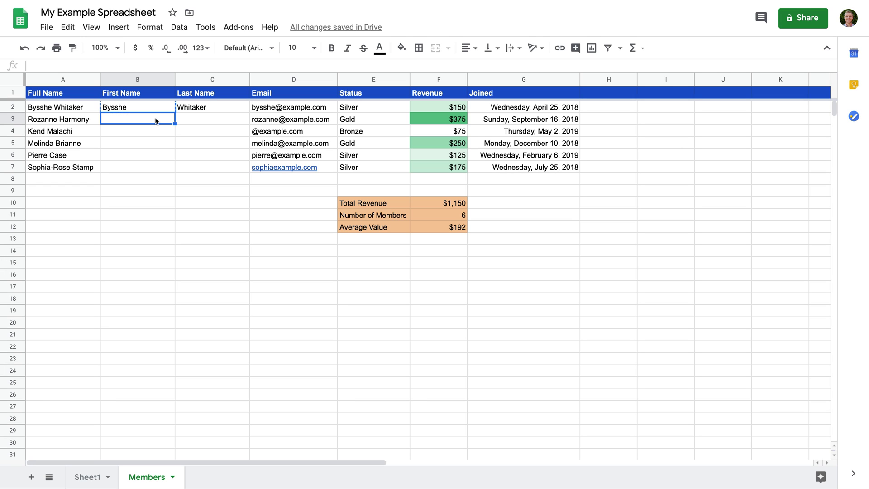
left_click(158, 166, "shift")
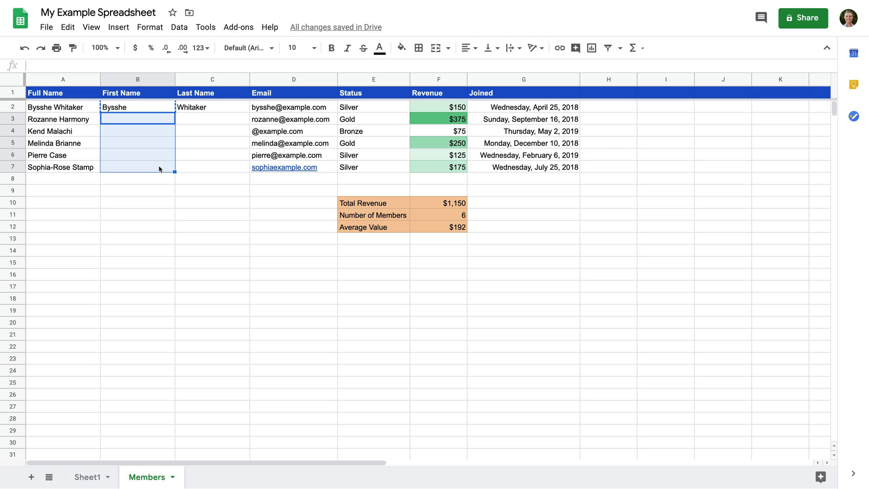
key("ctrl+v")
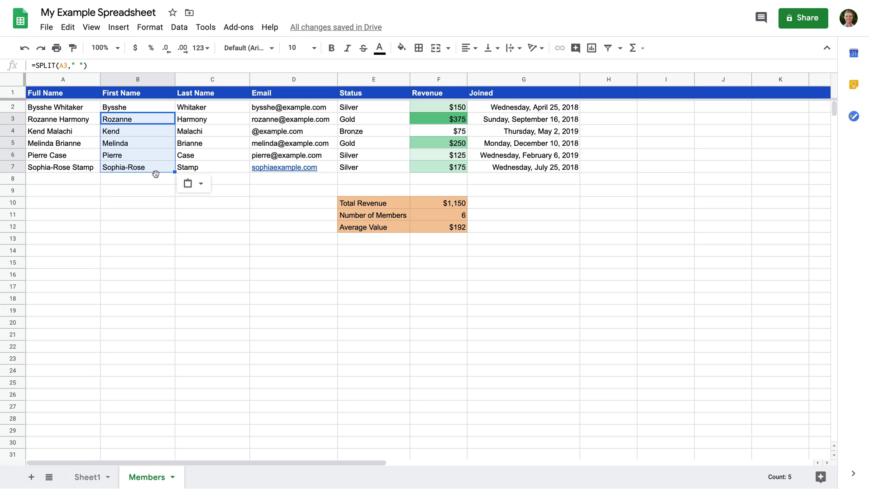
left_click(155, 177)
double_click(138, 119)
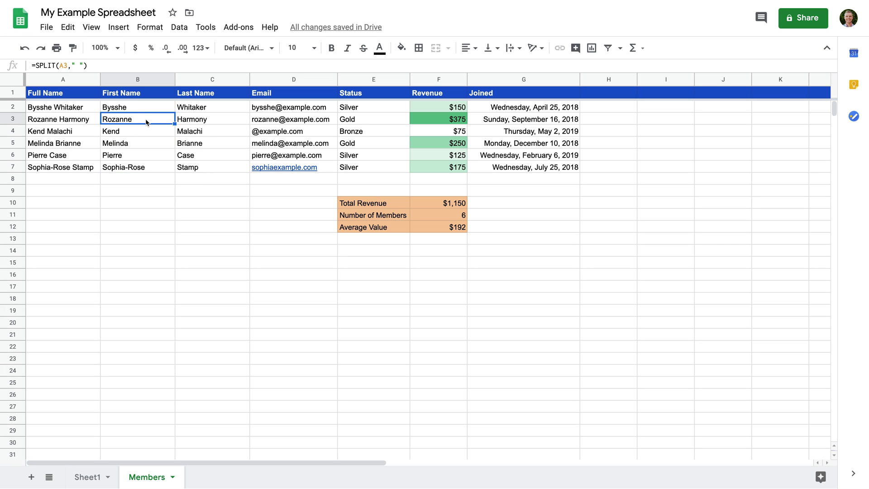
double_click(135, 133)
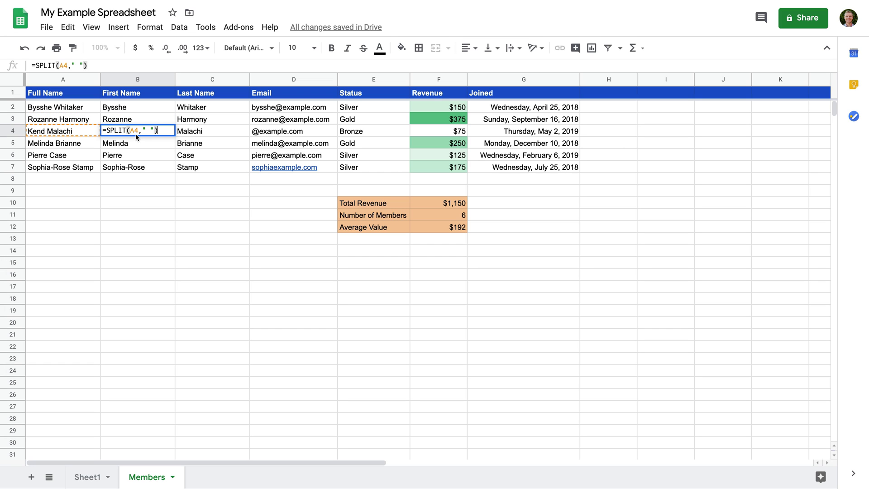
double_click(137, 142)
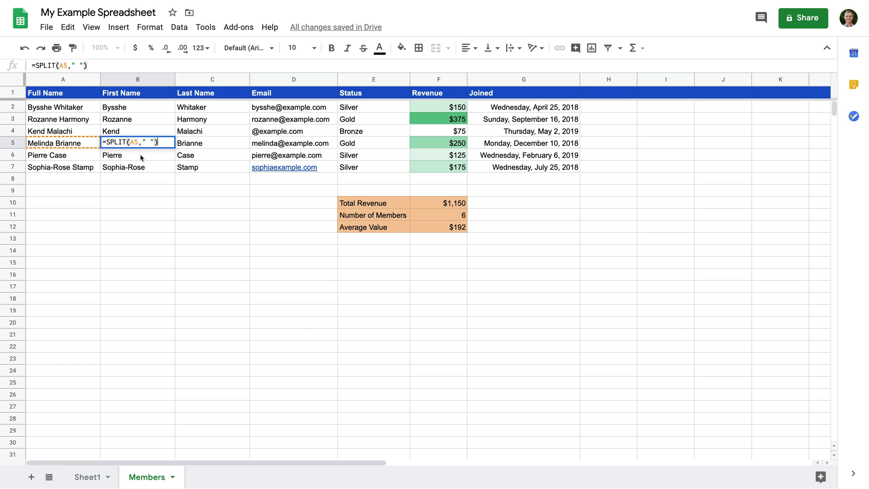
double_click(141, 155)
left_click(157, 177)
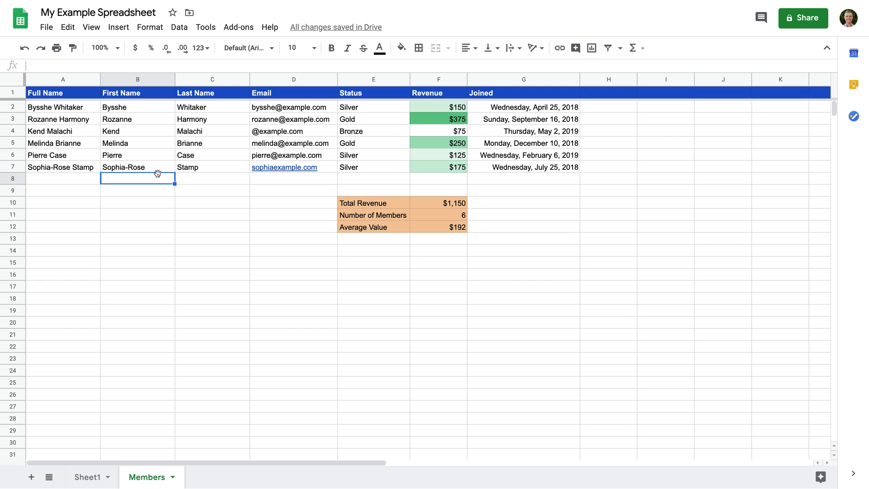
Insert one empty column directly after the Email column and enter the header "Valid Email" in cell E1.
left_click(332, 79)
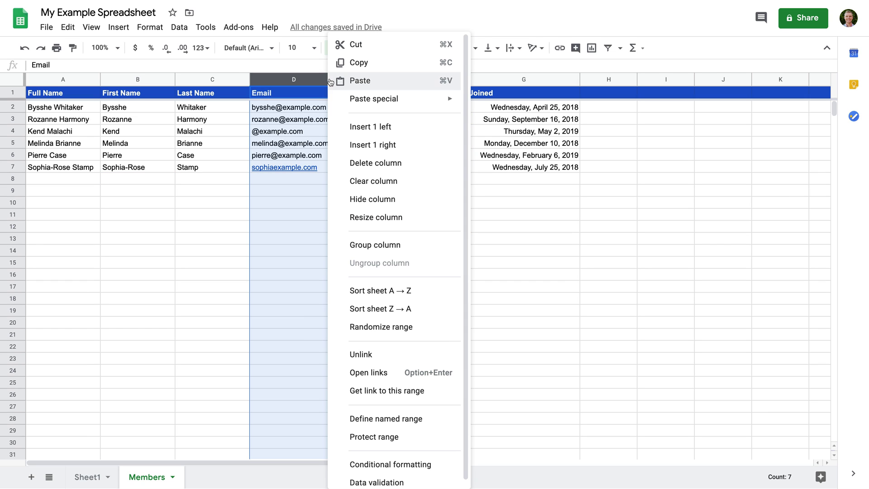
left_click(393, 149)
left_click(367, 96)
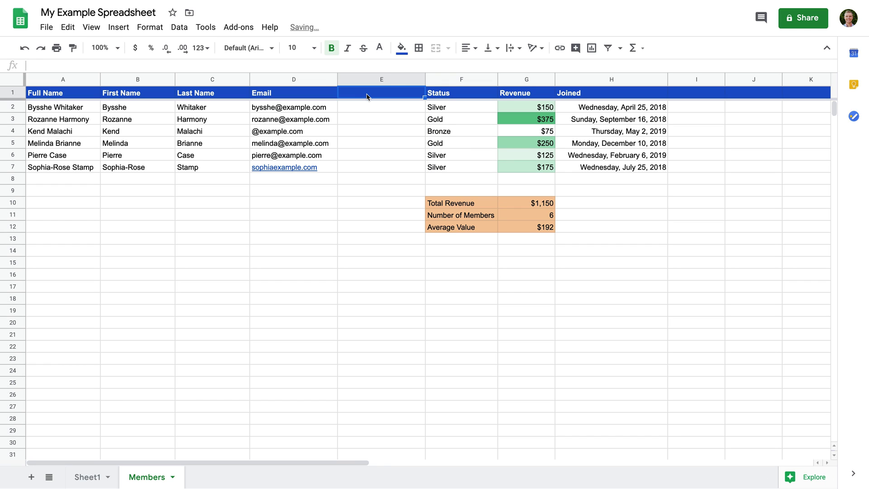
type("Valid Email")
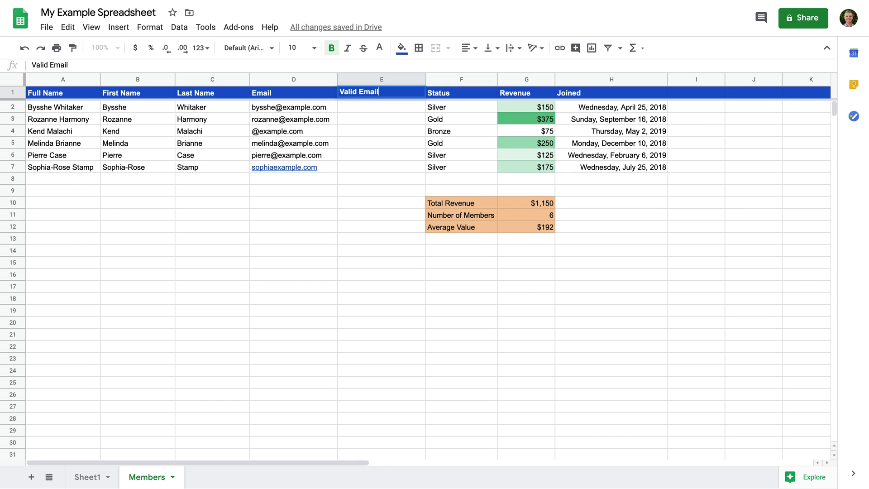
Enter the formula =ISEMAIL(D2) in cell E2 to check whether the member's email is valid.
left_click(364, 107)
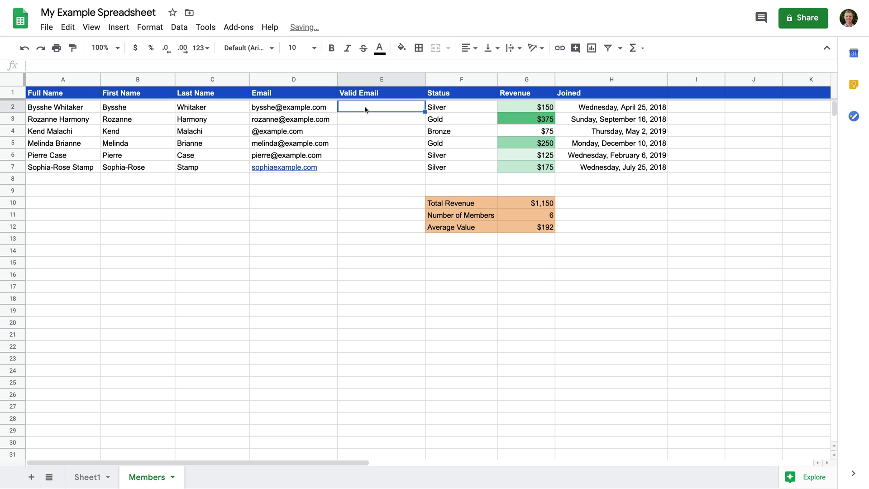
double_click(365, 108)
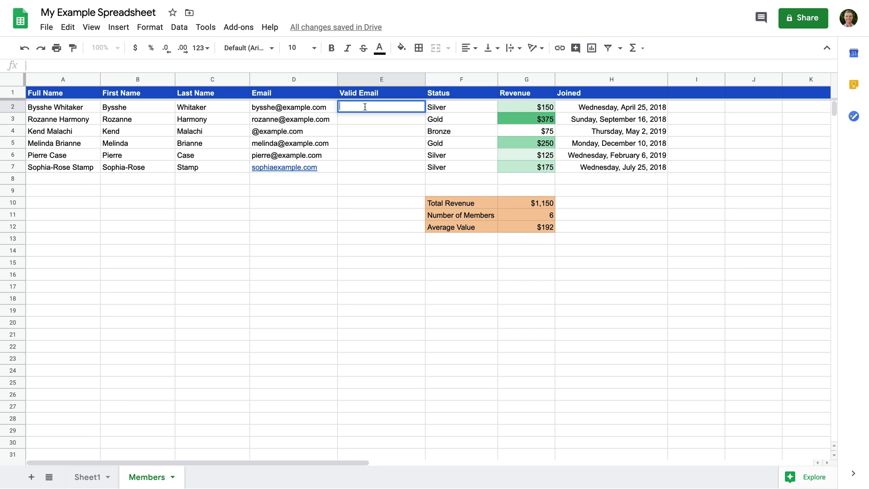
type("=")
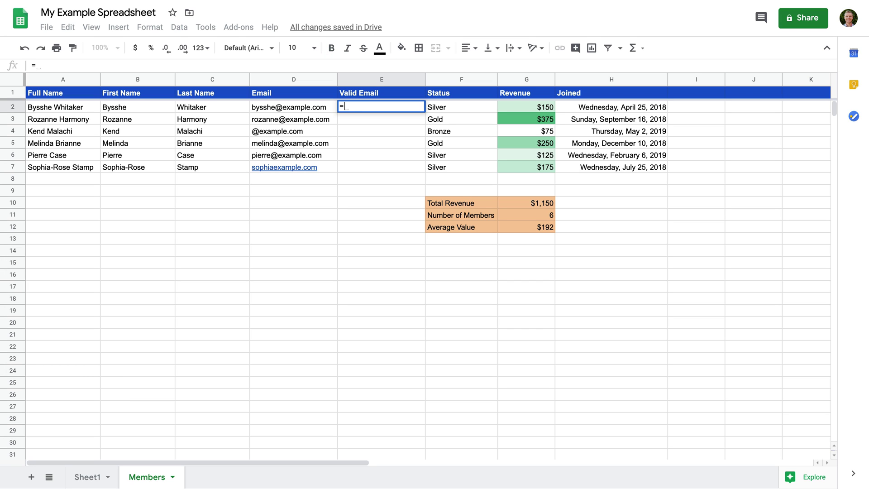
type("ISEMA")
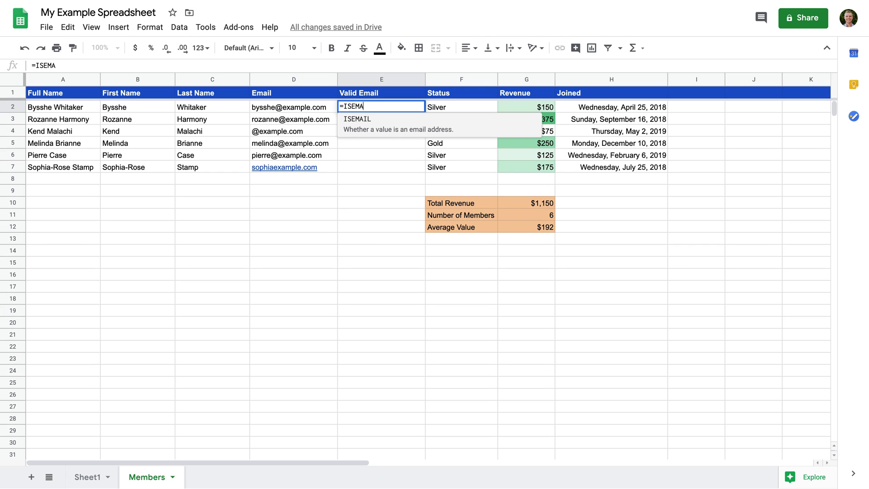
type("IL(")
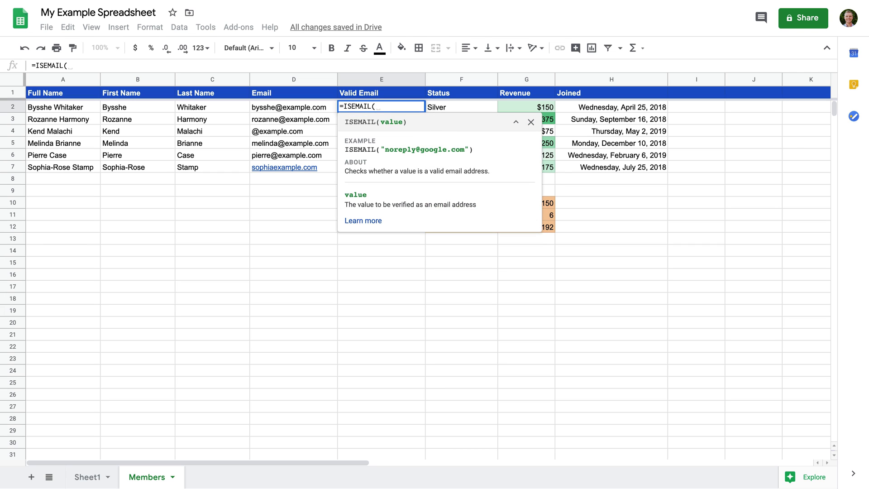
type("D2")
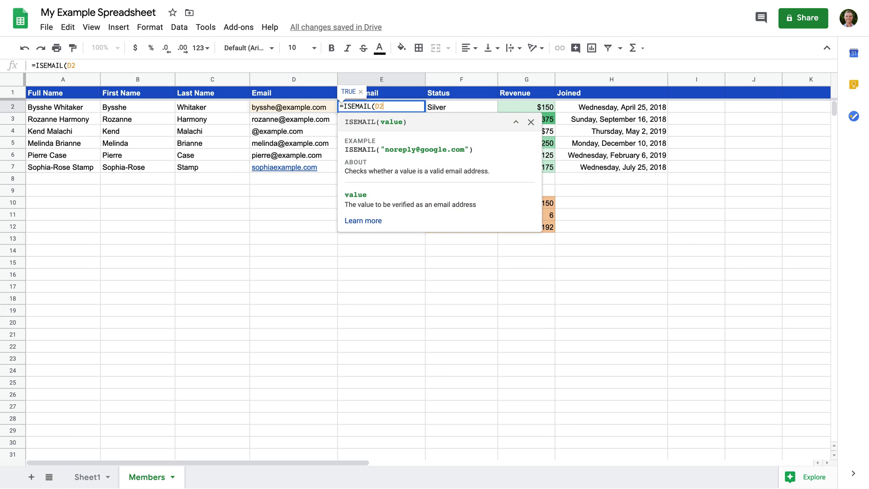
type(")")
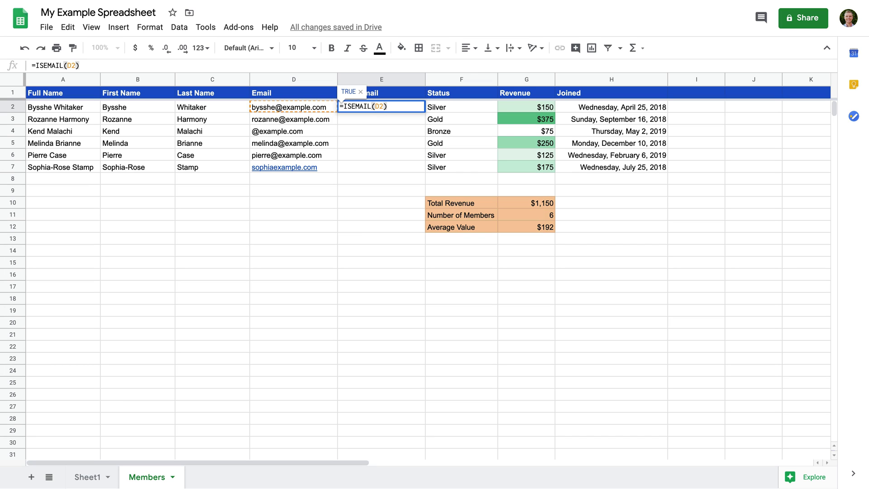
key("Return")
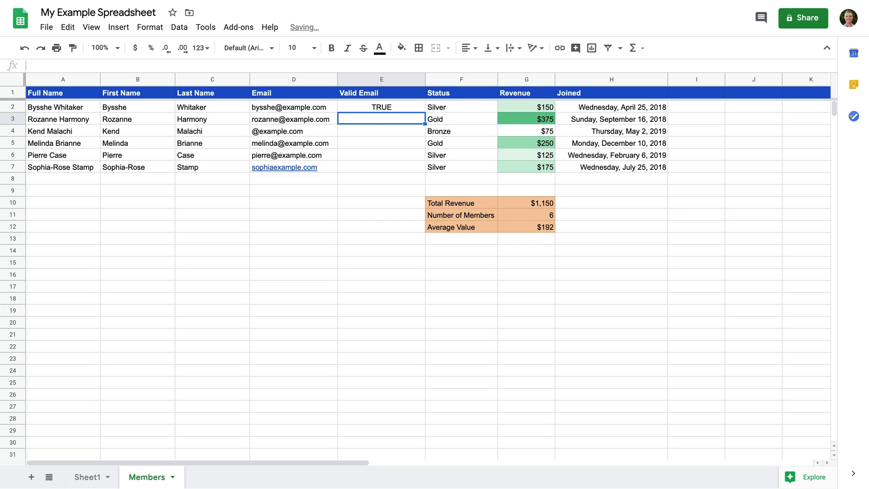
Copy the ISEMAIL formula from cell E2 into cells E3 to E7.
left_click(389, 111)
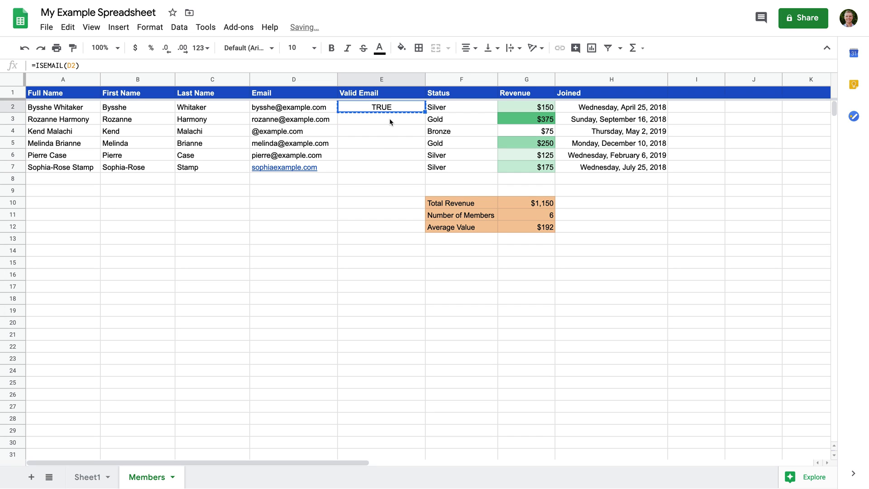
left_click_drag(391, 121, 384, 168)
type("TRUE FALSE TRUE TRUE FALSE")
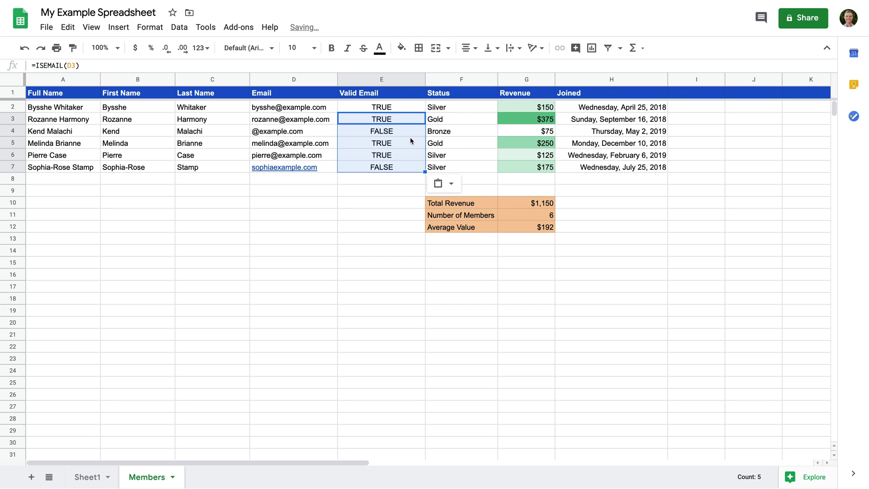
left_click(412, 134)
left_click(403, 167)
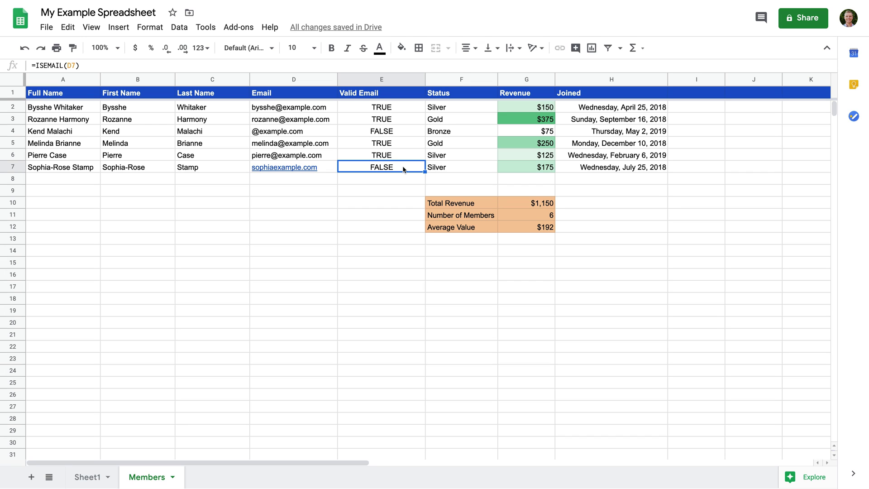
Create a filter on the Valid Email column that shows only rows with the value FALSE.
left_click(393, 74)
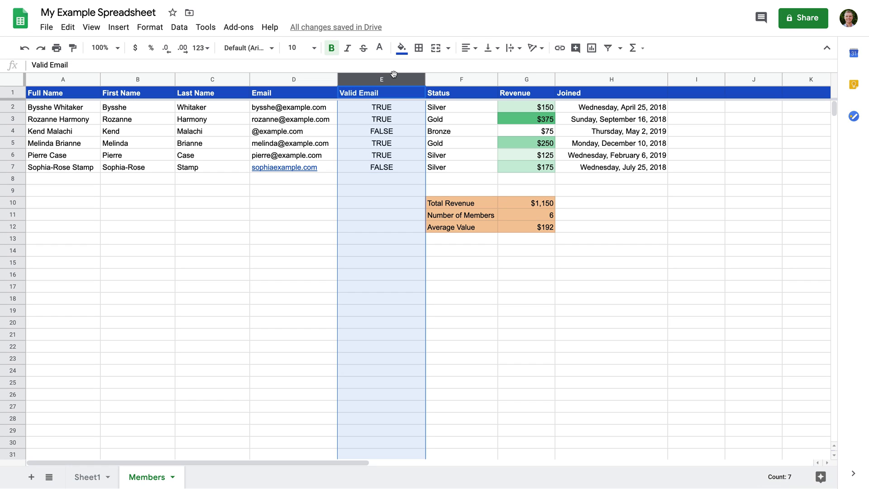
left_click(180, 28)
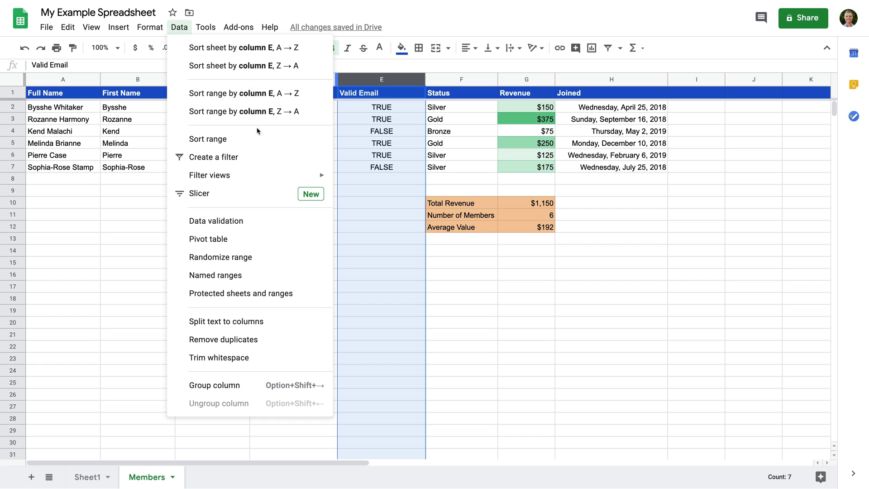
left_click(285, 158)
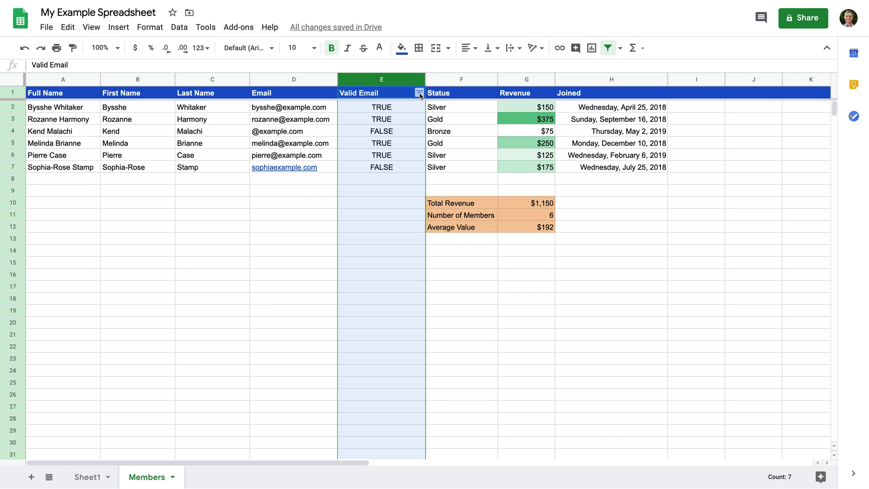
left_click(419, 94)
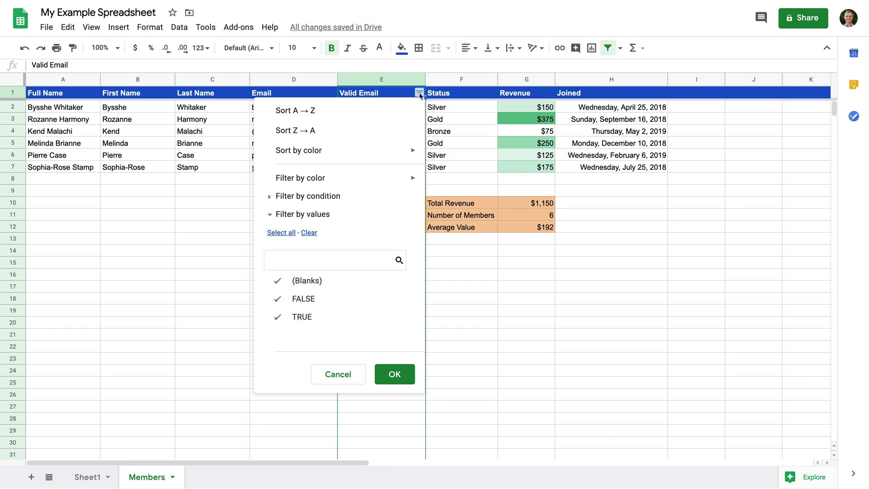
left_click(298, 282)
left_click(298, 316)
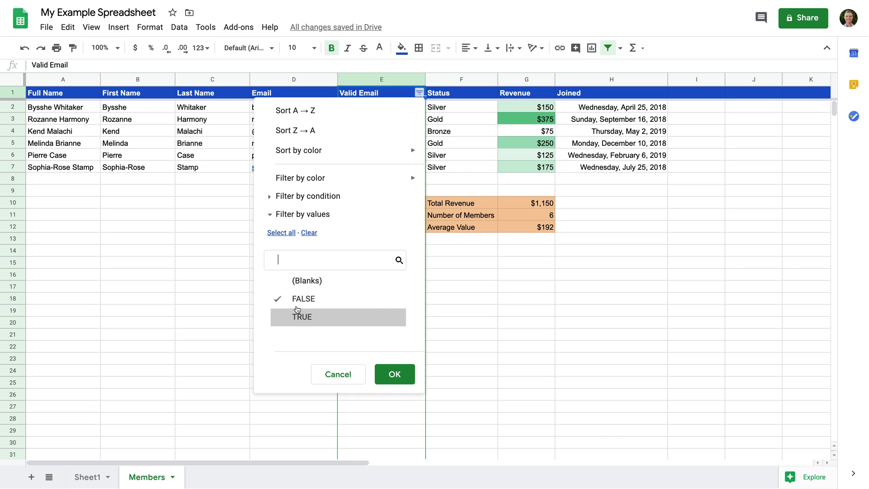
left_click(395, 374)
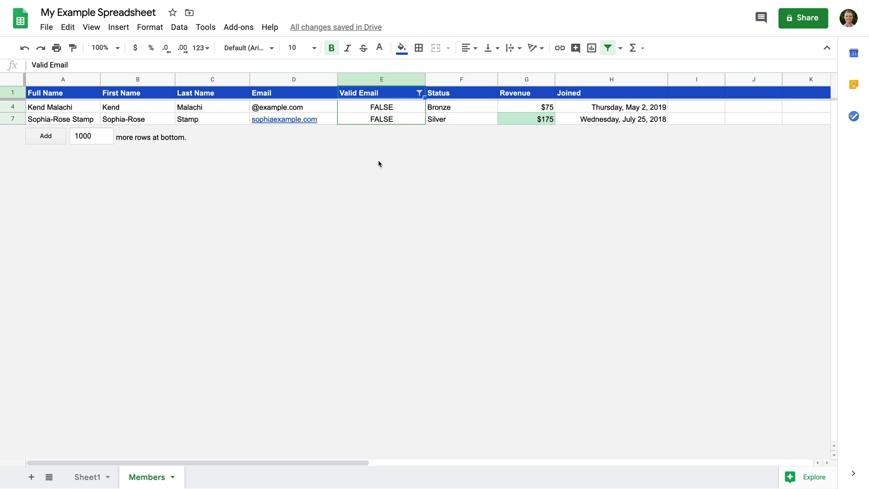
Turn off the filter on the Valid Email column.
mouse_move(299, 120)
left_click(420, 93)
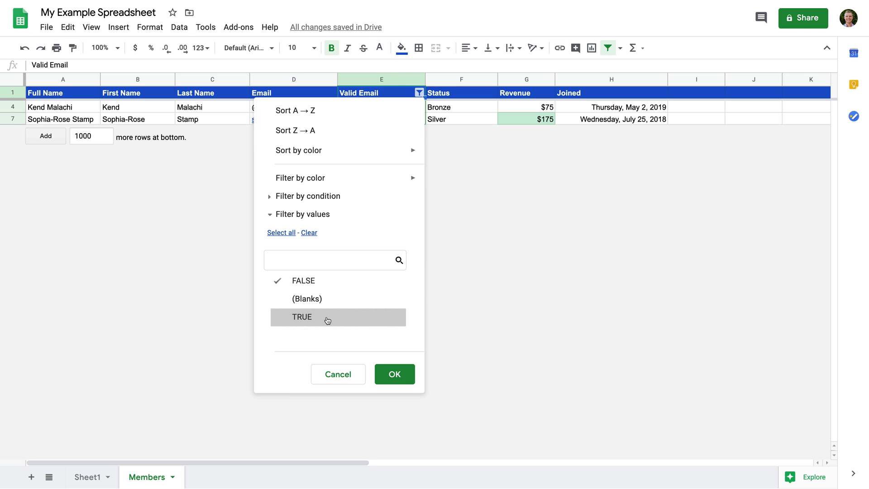
left_click(180, 28)
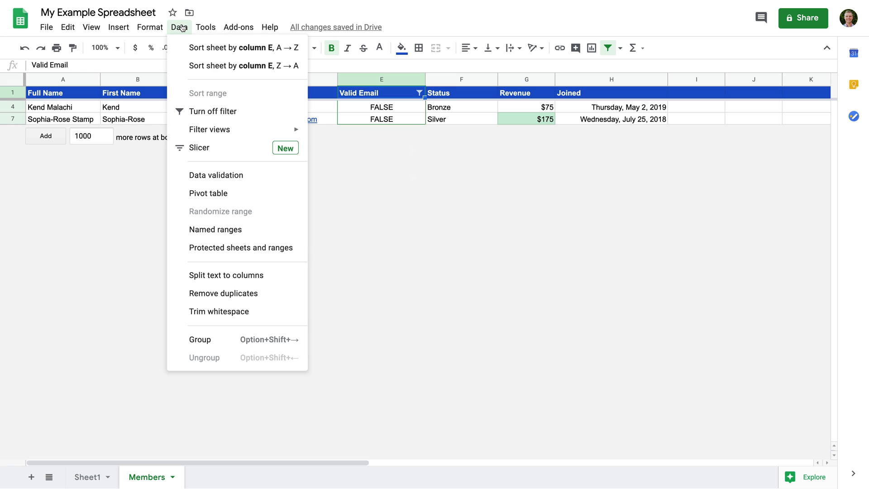
mouse_move(250, 130)
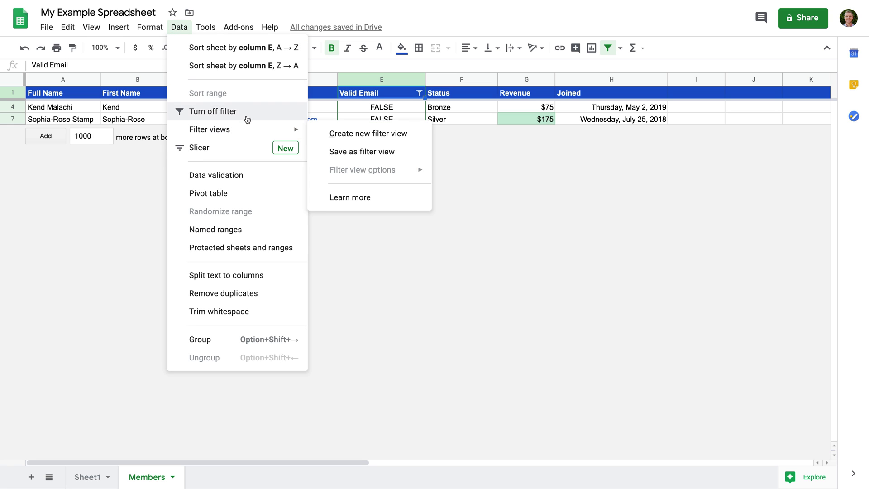
left_click(247, 112)
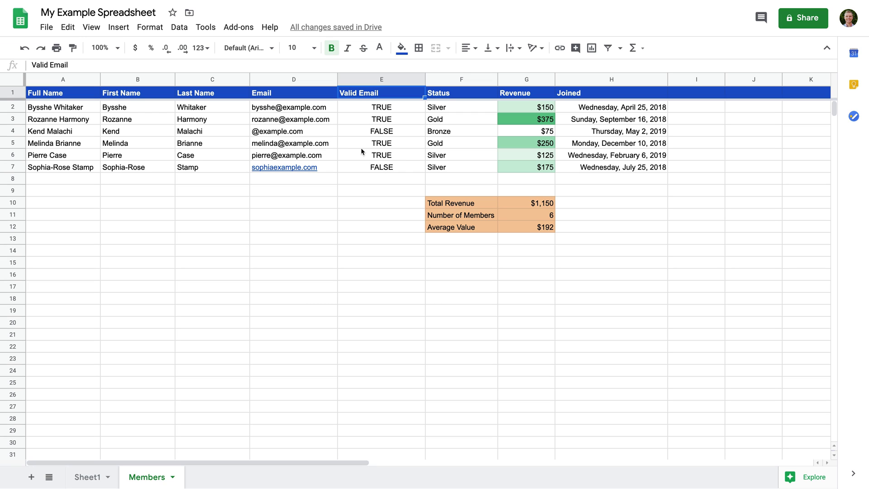
Insert the Count of Status column chart suggested by Explore for F2:F7 and place it below the member rows, beside the revenue summary.
left_click(458, 107)
left_click(463, 168, "shift")
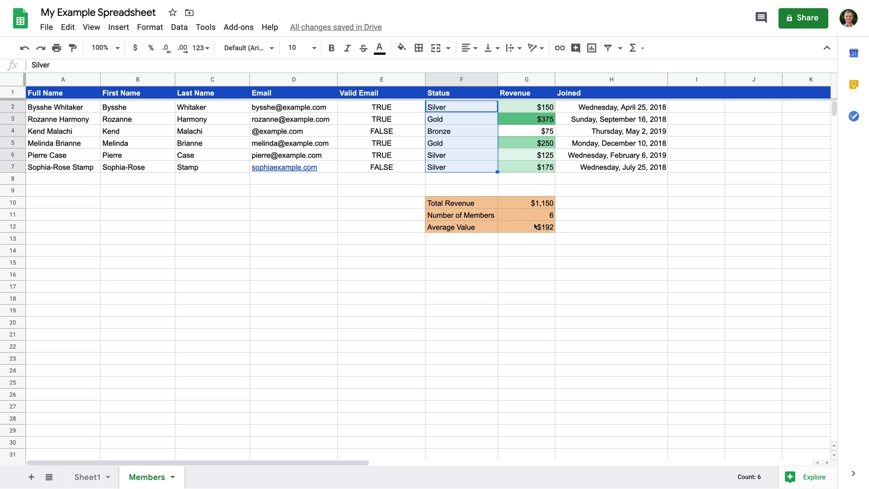
left_click(833, 475)
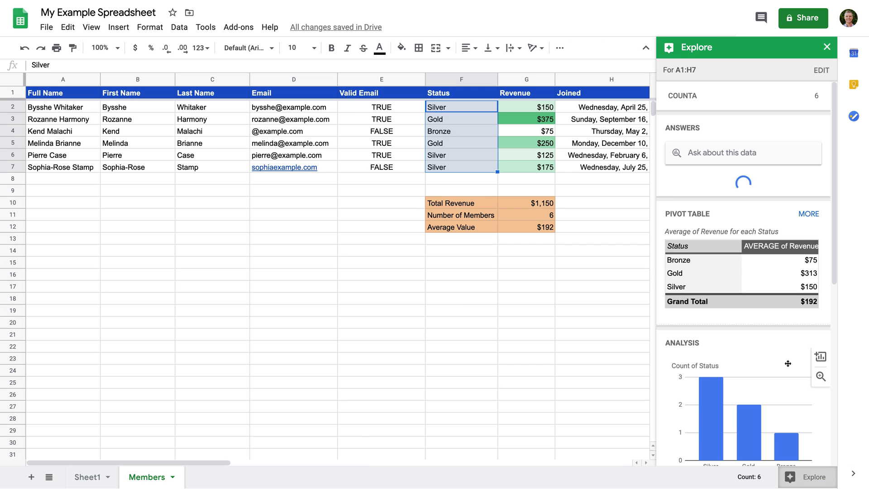
mouse_move(780, 349)
scroll(777, 315, "down", 3)
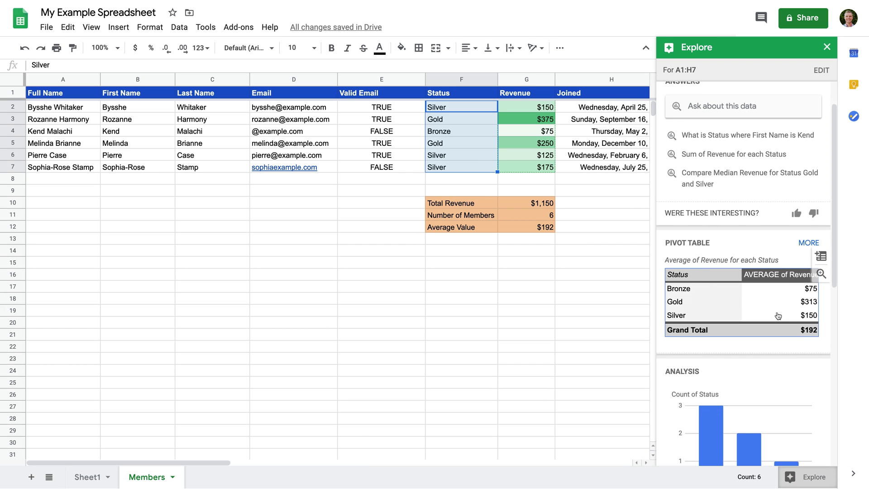
scroll(777, 316, "down", 3)
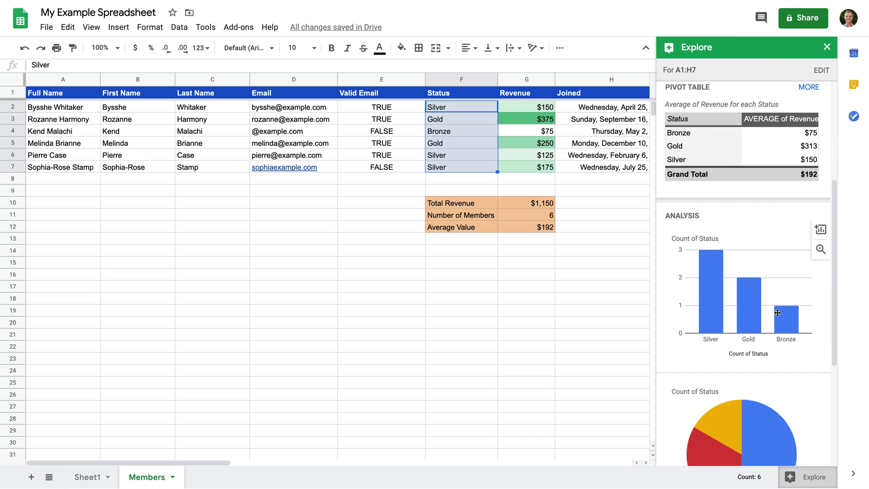
mouse_move(711, 264)
left_click_drag(745, 234, 739, 233)
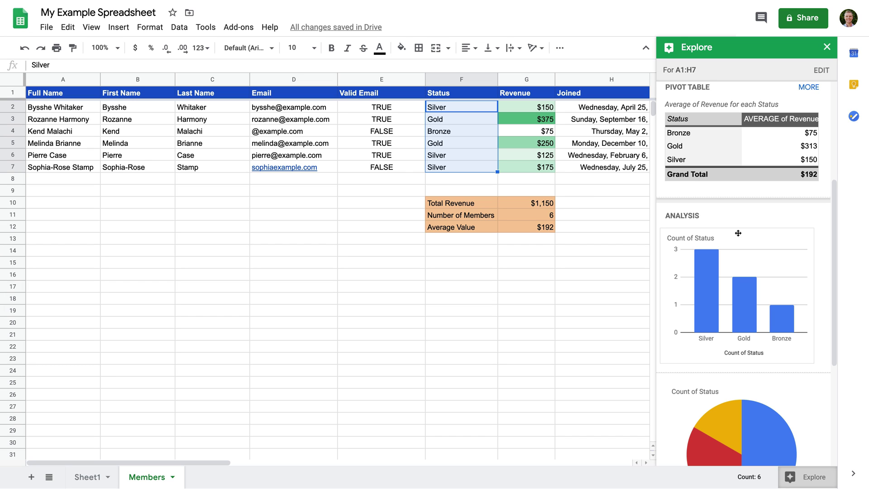
left_click_drag(738, 233, 311, 204)
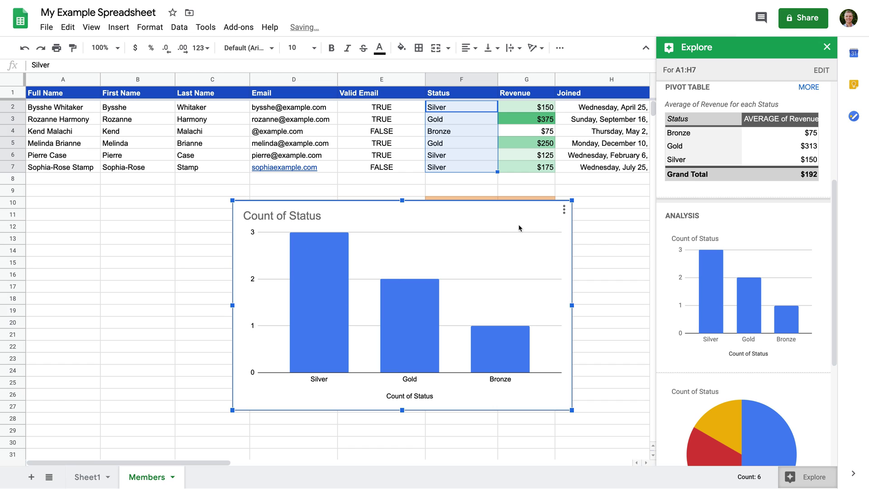
left_click_drag(518, 224, 350, 217)
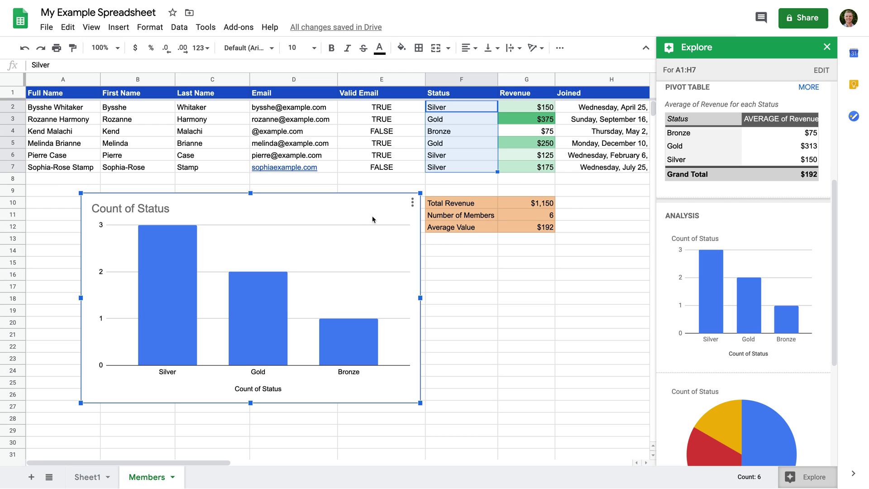
Copy the Count of Status chart into Sheet1 and position it near the upper-left cells, starting around row 3.
left_click(413, 204)
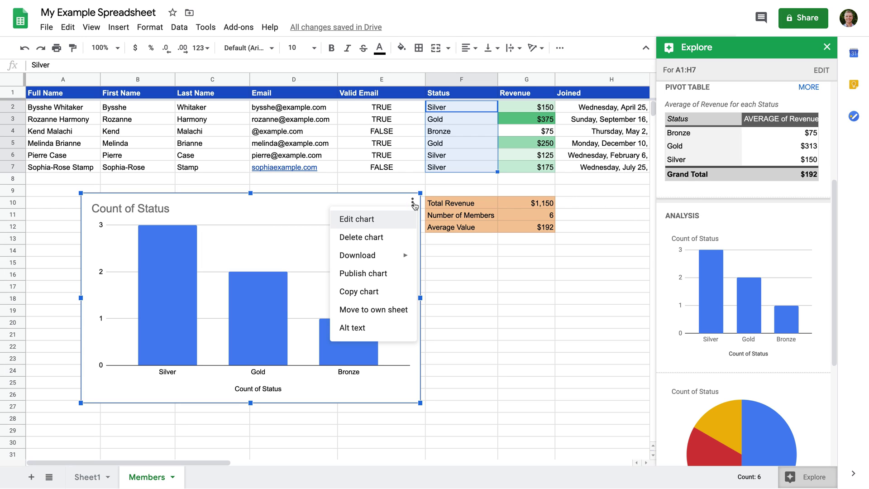
left_click(392, 291)
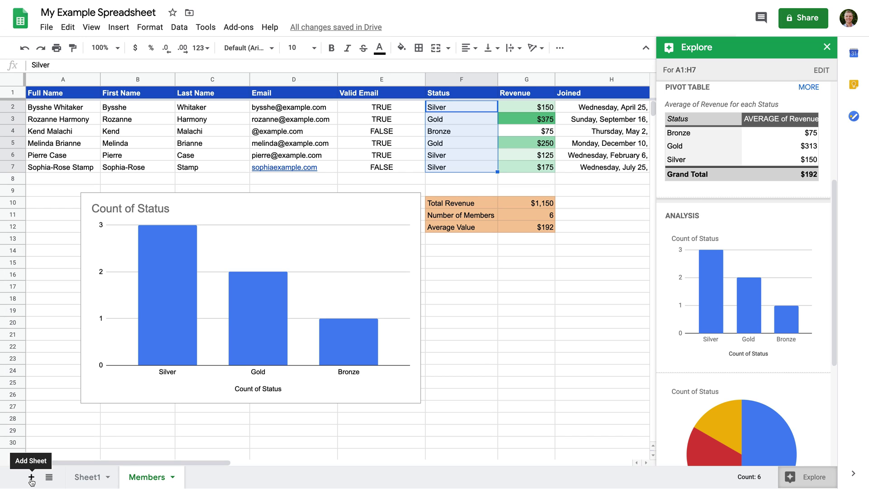
left_click(87, 478)
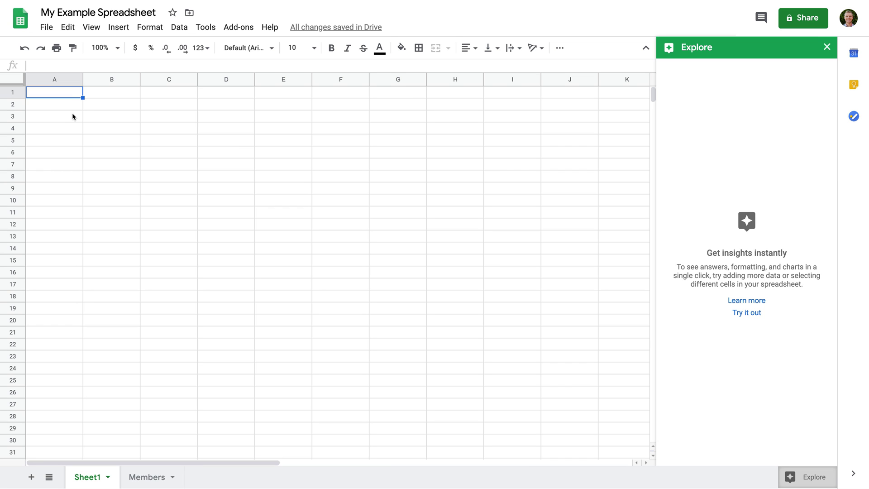
key("ctrl+v")
left_click_drag(101, 135, 74, 152)
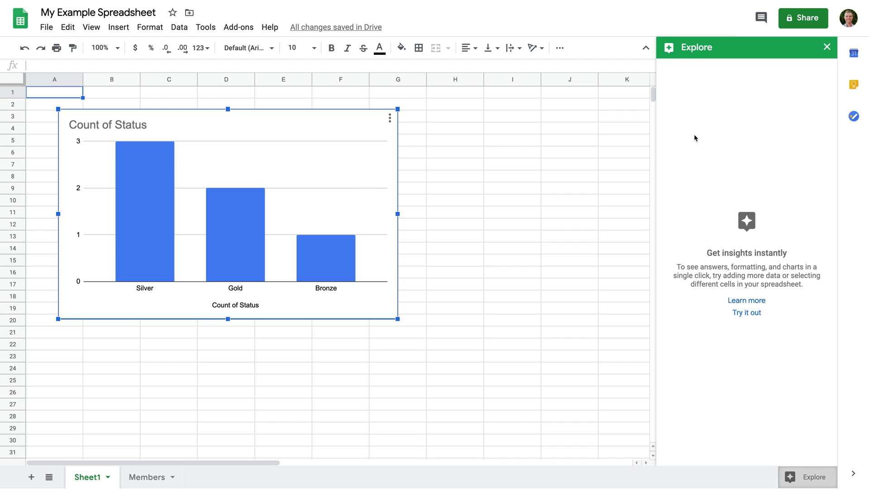
Close the Explore suggestions and rename Sheet1 as Summary.
left_click(826, 48)
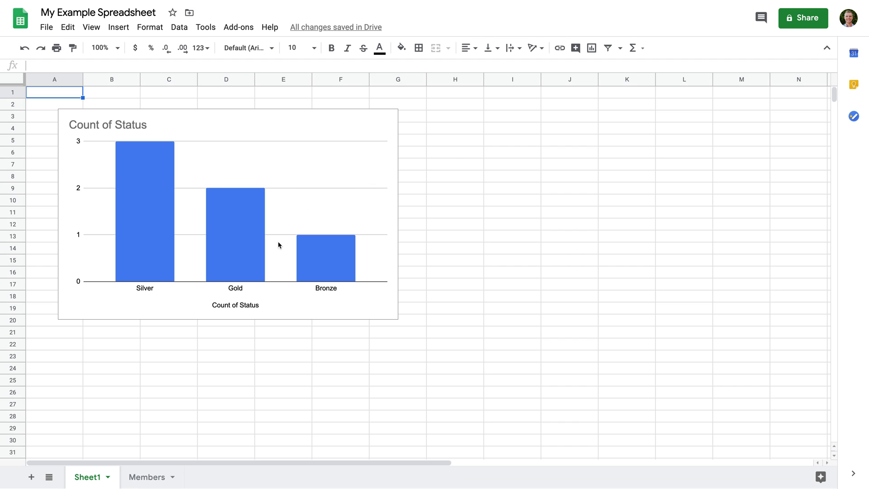
double_click(85, 478)
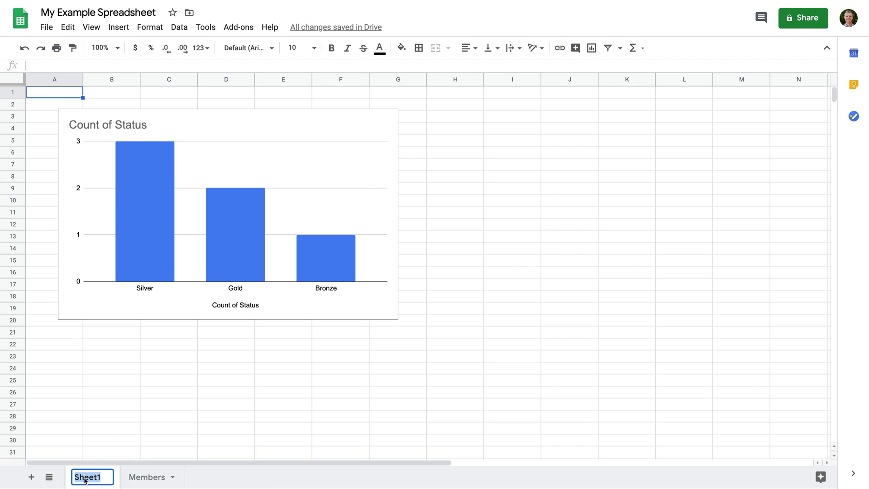
type("Summary")
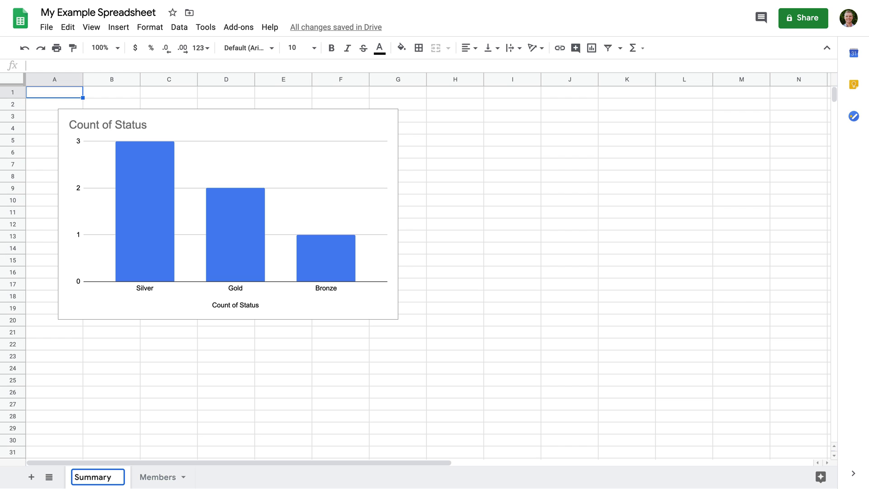
Delete the original Count of Status chart from the Members sheet, keeping the copy on the Summary sheet.
left_click(155, 479)
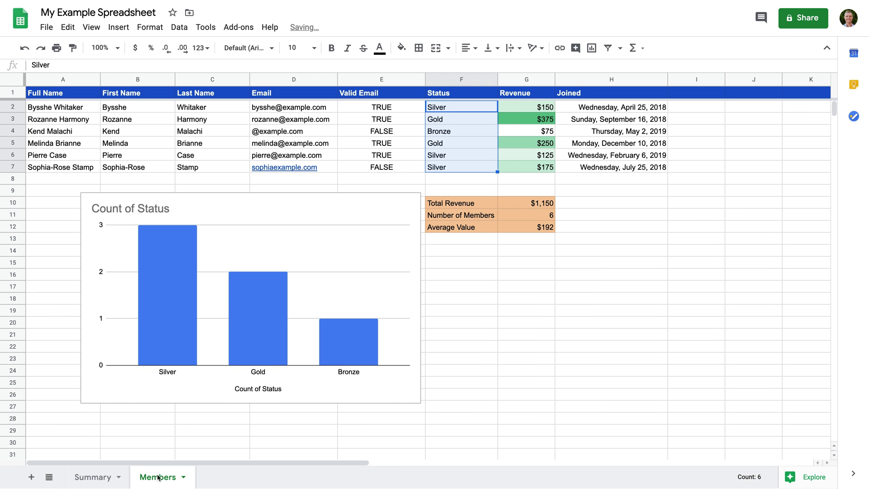
left_click(352, 247)
left_click(413, 202)
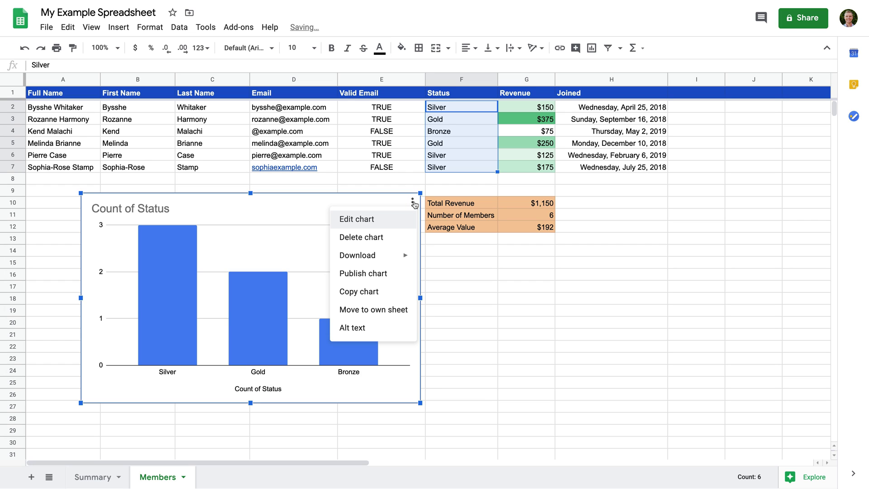
left_click(395, 239)
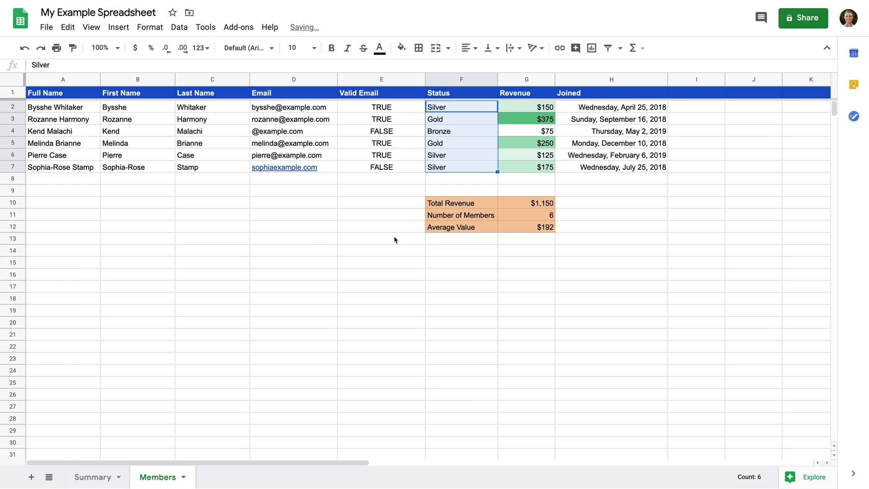
left_click(103, 476)
left_click(156, 477)
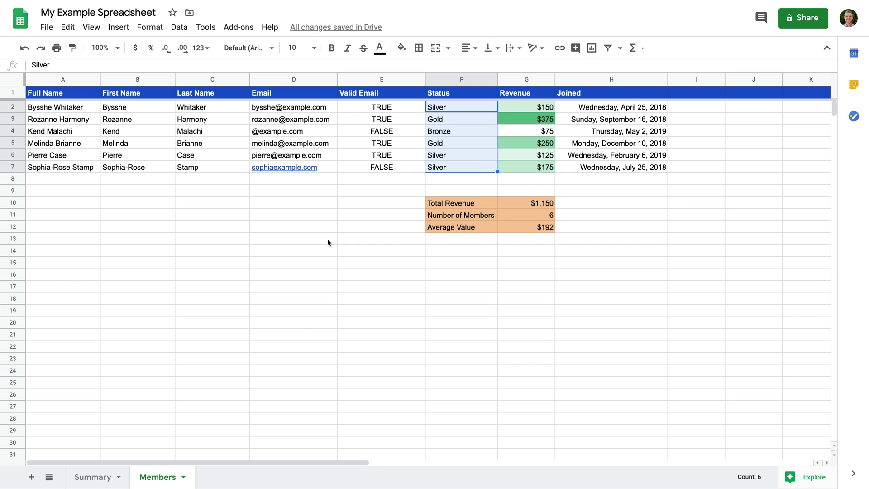
Review the spreadsheet's sharing settings and the access levels available for invited people, without sharing it.
left_click(805, 20)
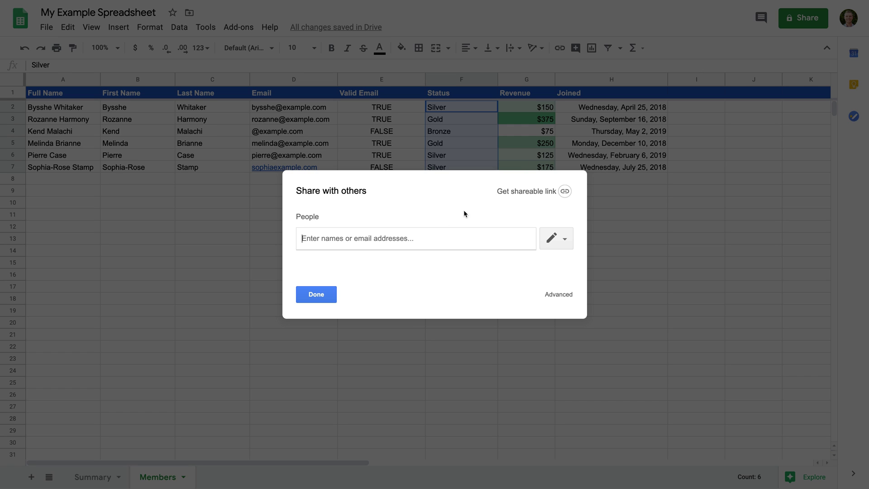
left_click(571, 240)
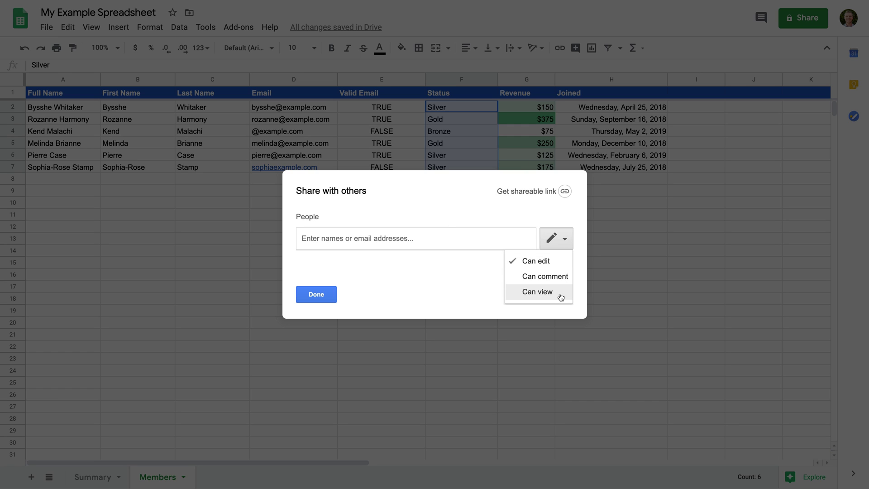
left_click(559, 246)
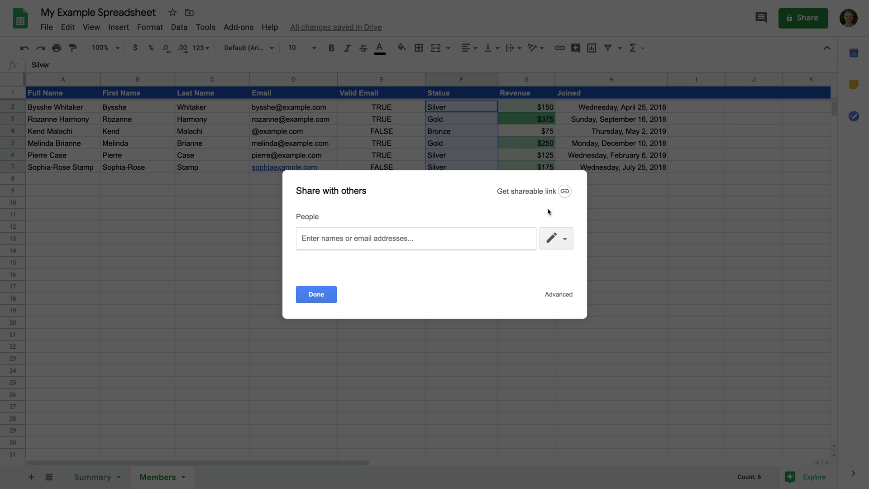
left_click(324, 298)
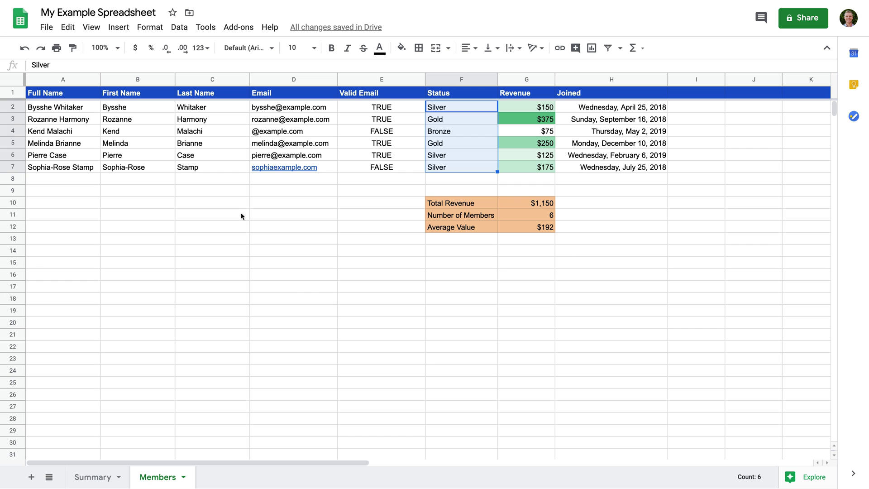
left_click(47, 28)
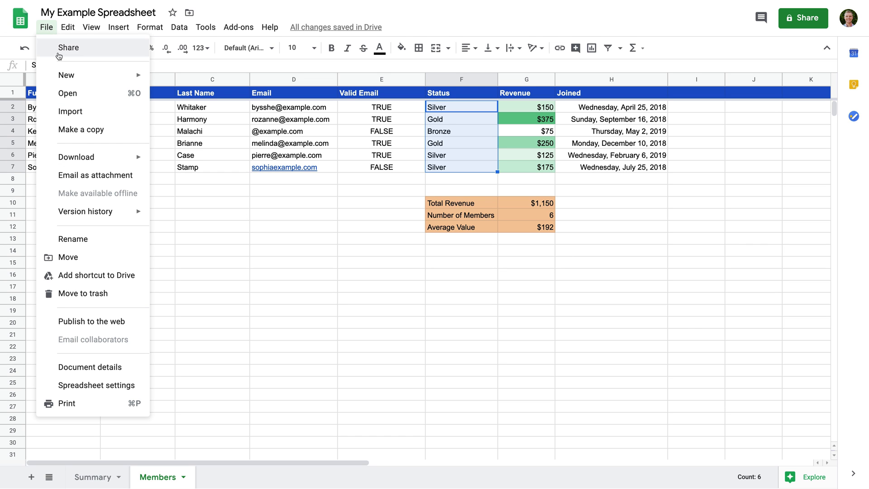
mouse_move(125, 218)
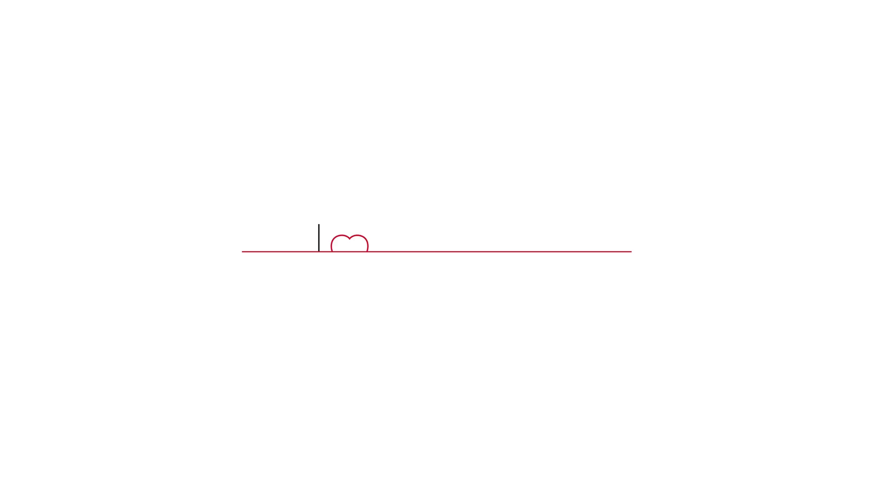